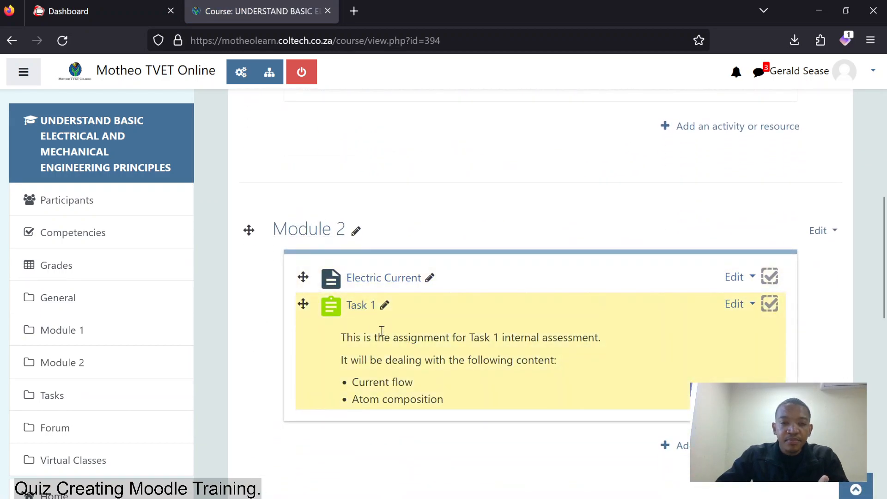
- Open the Task 1 quiz in Module 2 and review its availability dates, time limit and grading method
{"action": "left_click", "coordinate": [356, 311]}
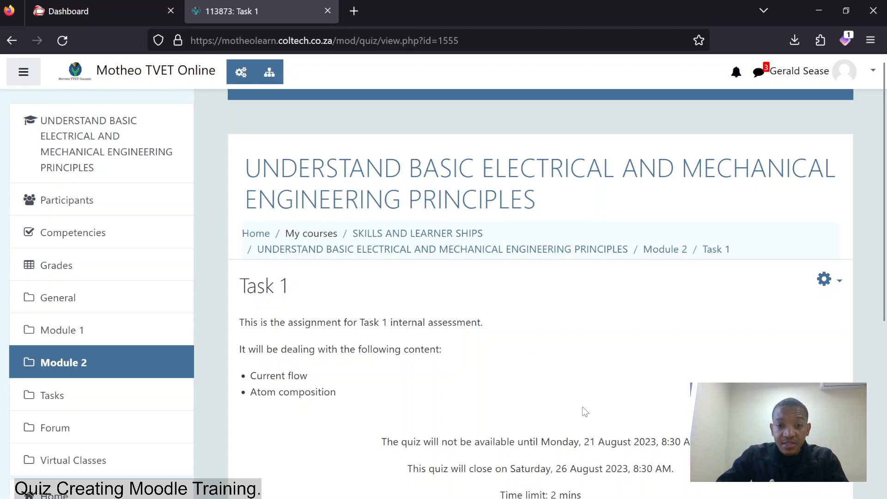
{"action": "scroll", "coordinate": [539, 376], "scroll_direction": "down", "scroll_amount": 2}
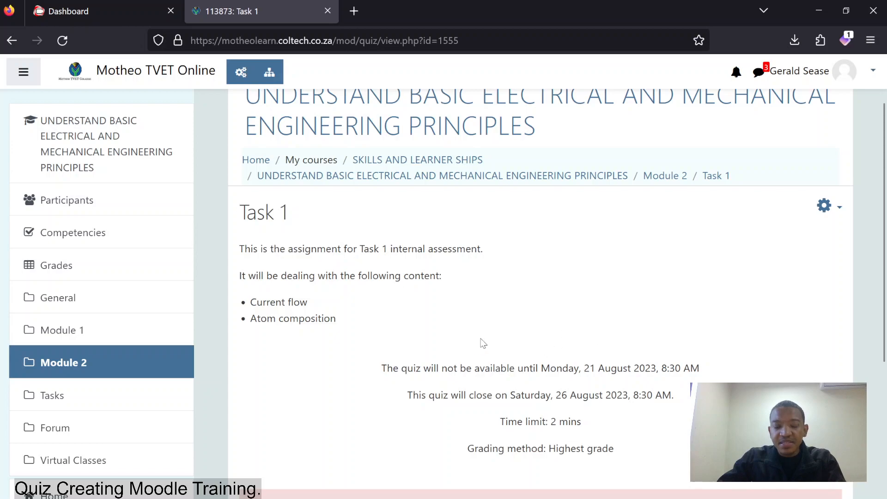
{"action": "left_click_drag", "start_coordinate": [455, 498], "coordinate": [619, 498]}
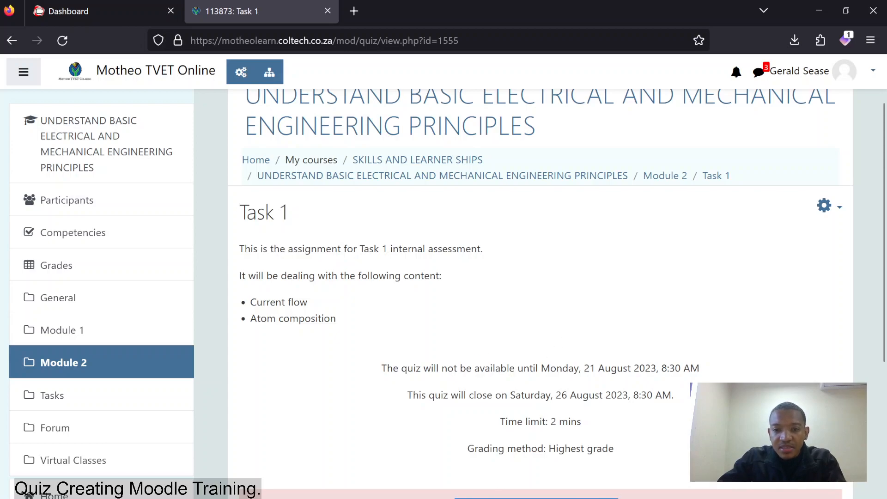
{"action": "scroll", "coordinate": [621, 352], "scroll_direction": "down", "scroll_amount": 3}
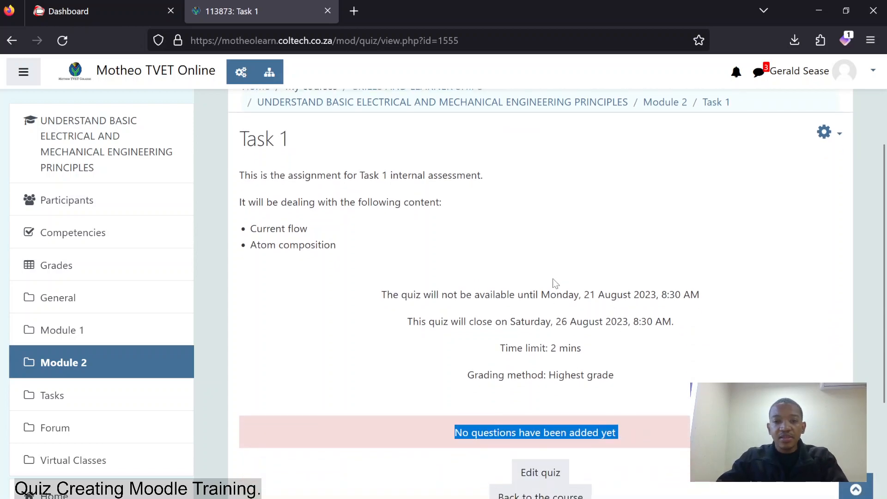
{"action": "scroll", "coordinate": [550, 294], "scroll_direction": "up", "scroll_amount": 3}
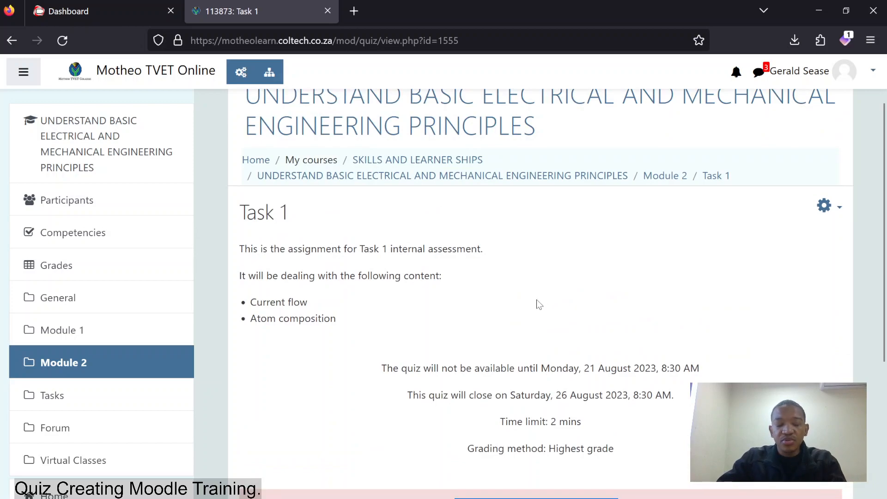
{"action": "scroll", "coordinate": [547, 323], "scroll_direction": "down", "scroll_amount": 3}
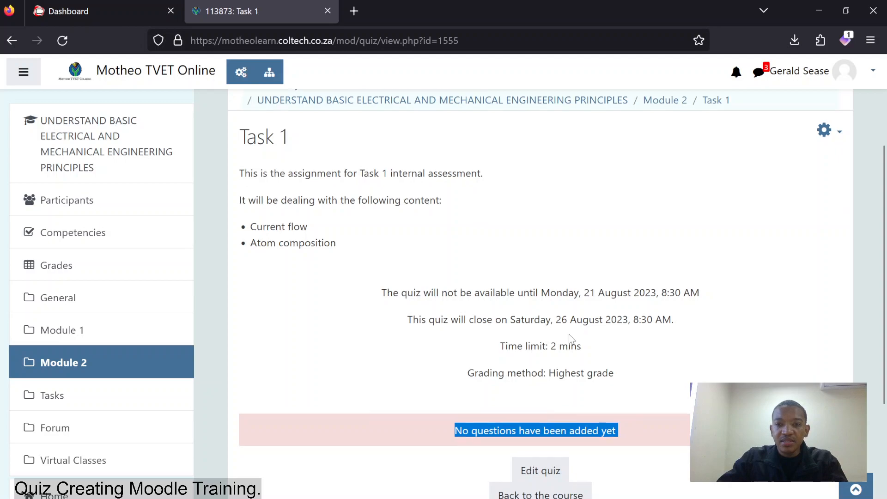
- Open the Task 1 quiz for editing its questions
{"action": "left_click", "coordinate": [827, 135]}
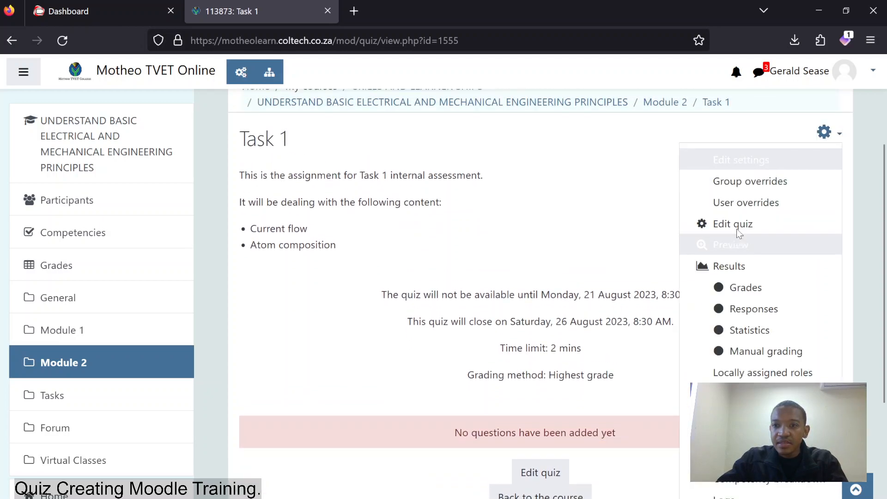
{"action": "key", "text": "Escape"}
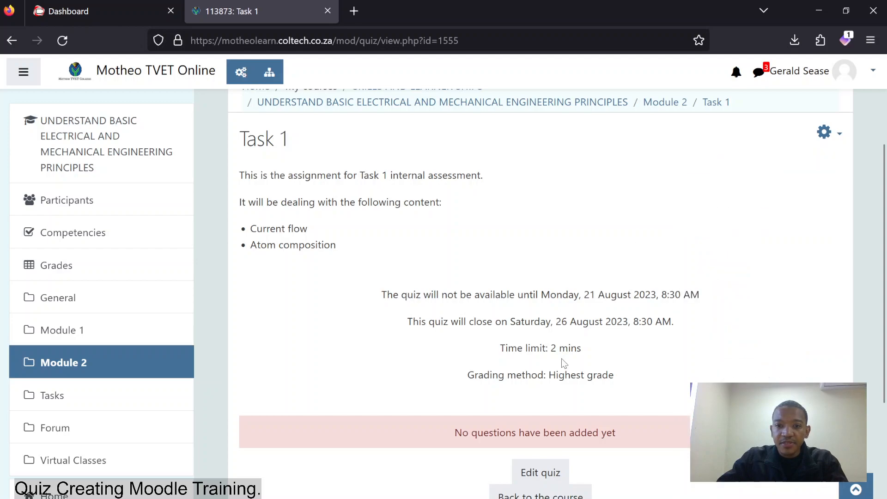
{"action": "left_click", "coordinate": [550, 481]}
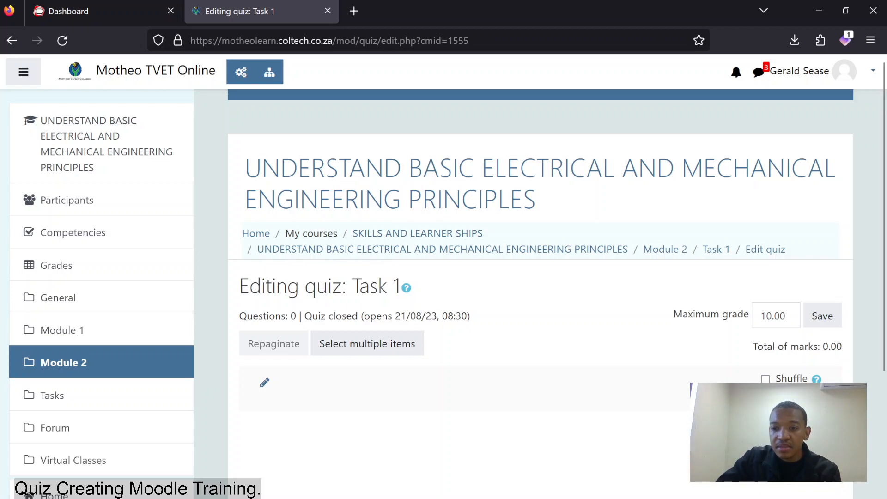
- Add the questions "atom description" and "atom composition" from the question bank to the end of the quiz
{"action": "left_click", "coordinate": [765, 433]}
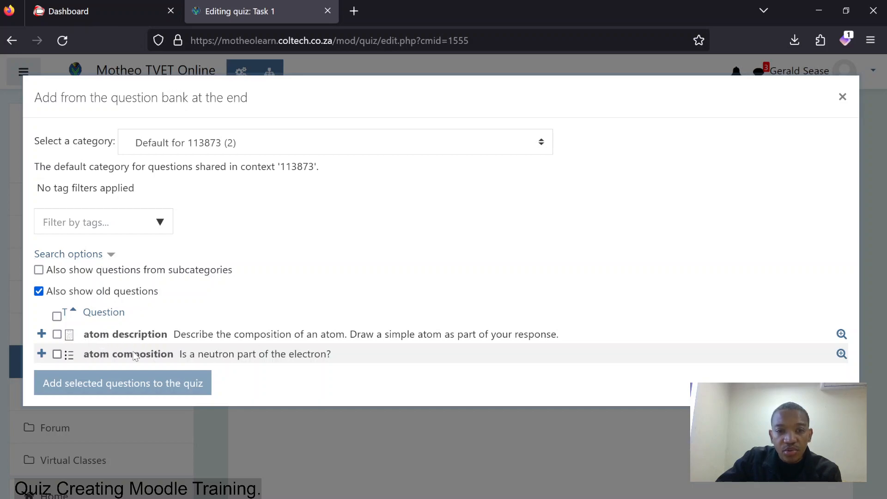
{"action": "left_click", "coordinate": [57, 335]}
{"action": "left_click", "coordinate": [57, 355]}
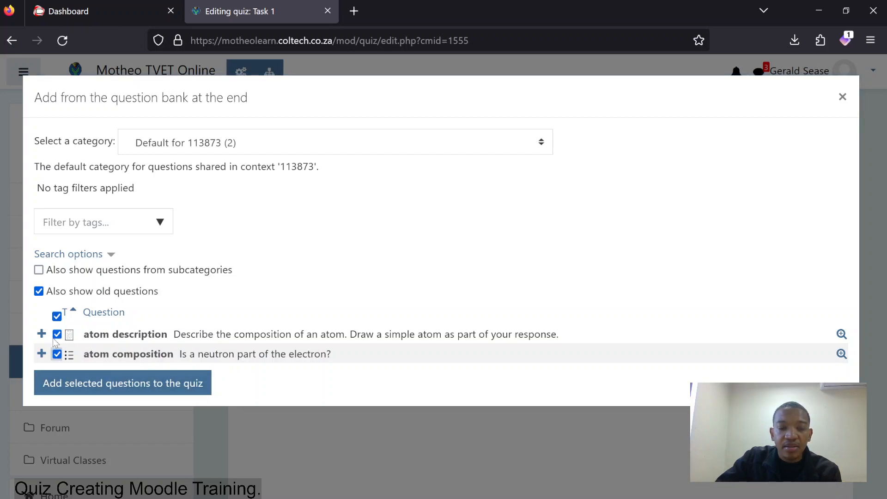
{"action": "left_click", "coordinate": [98, 386]}
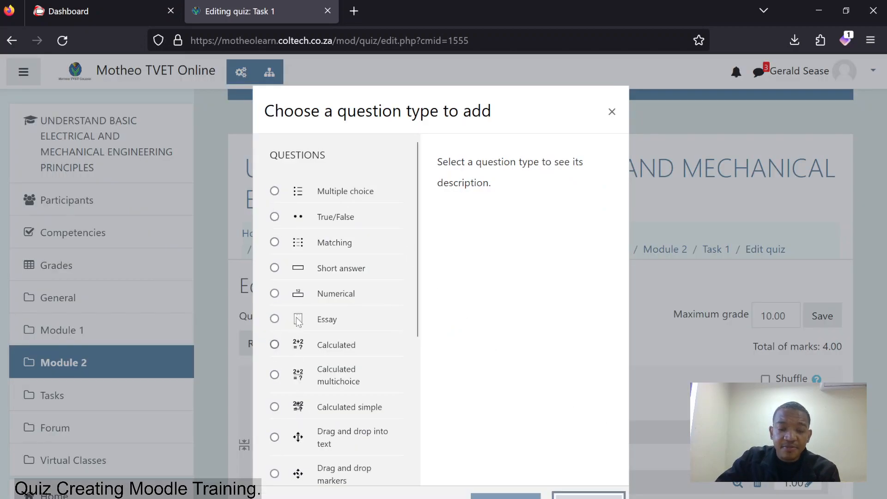
- Look through the available question types and start adding a new Multiple choice question to the quiz
{"action": "scroll", "coordinate": [346, 249], "scroll_direction": "down", "scroll_amount": 1}
{"action": "scroll", "coordinate": [346, 250], "scroll_direction": "down", "scroll_amount": 1}
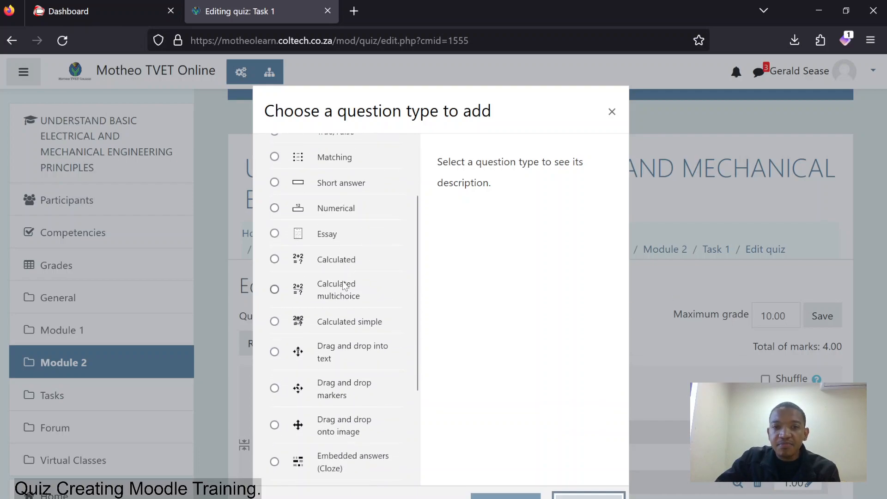
{"action": "scroll", "coordinate": [344, 252], "scroll_direction": "up", "scroll_amount": 3}
{"action": "scroll", "coordinate": [358, 236], "scroll_direction": "down", "scroll_amount": 5}
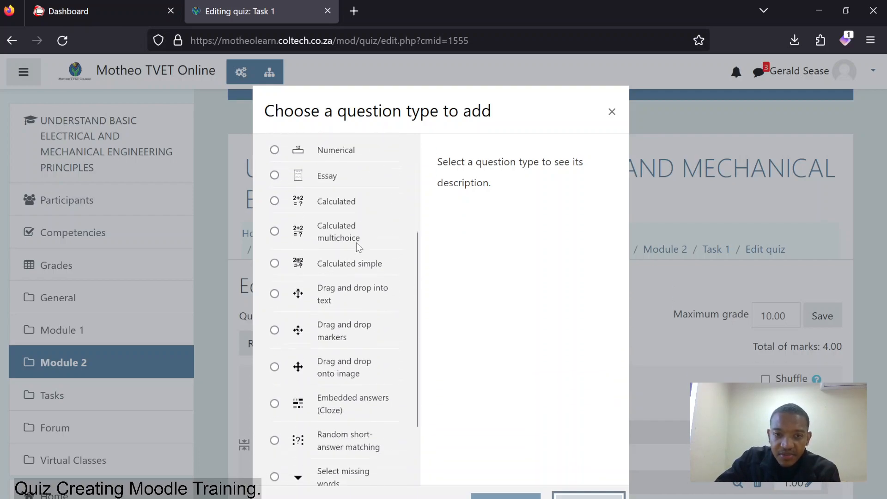
{"action": "scroll", "coordinate": [359, 324], "scroll_direction": "up", "scroll_amount": 4}
{"action": "scroll", "coordinate": [357, 320], "scroll_direction": "up", "scroll_amount": 1}
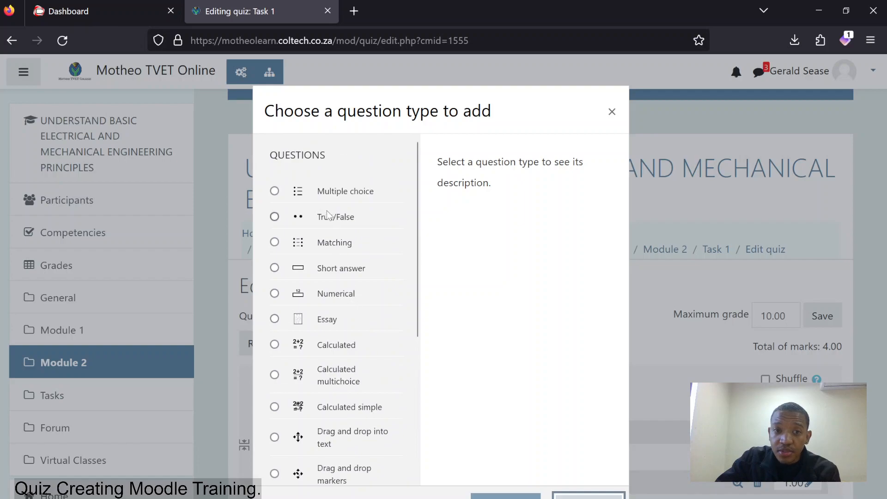
{"action": "scroll", "coordinate": [314, 284], "scroll_direction": "down", "scroll_amount": 4}
{"action": "scroll", "coordinate": [315, 284], "scroll_direction": "down", "scroll_amount": 2}
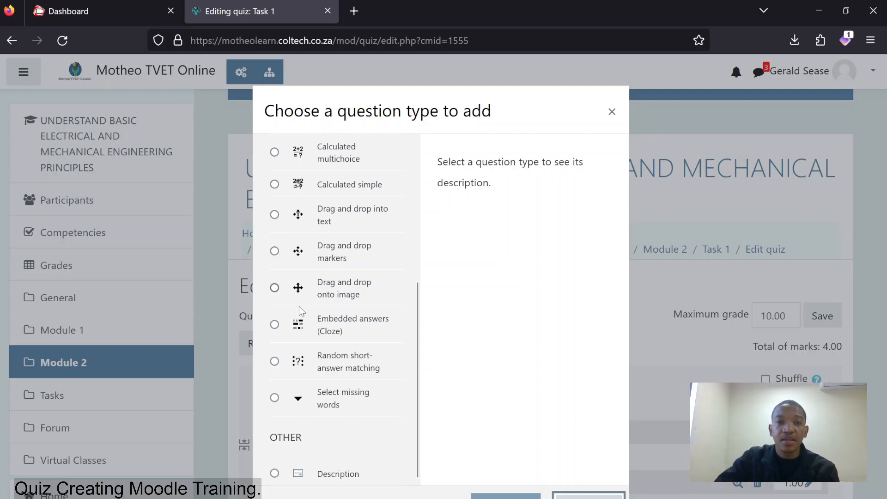
{"action": "scroll", "coordinate": [310, 354], "scroll_direction": "up", "scroll_amount": 5}
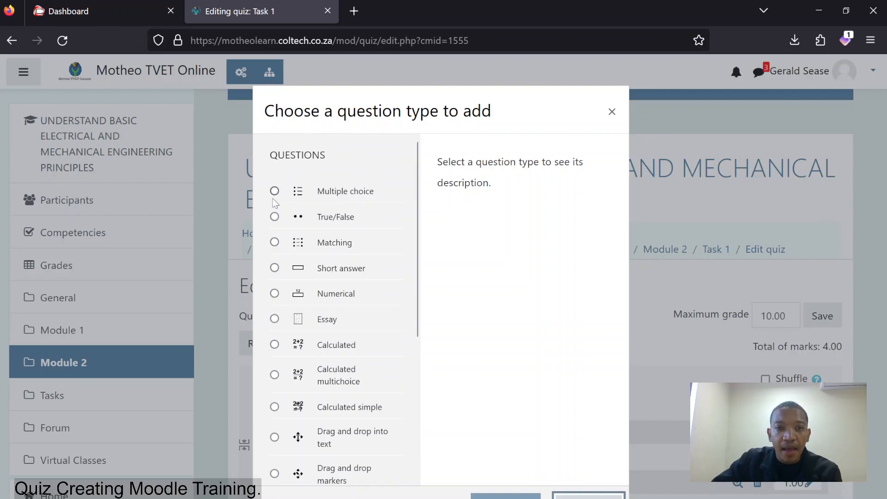
{"action": "left_click", "coordinate": [275, 192]}
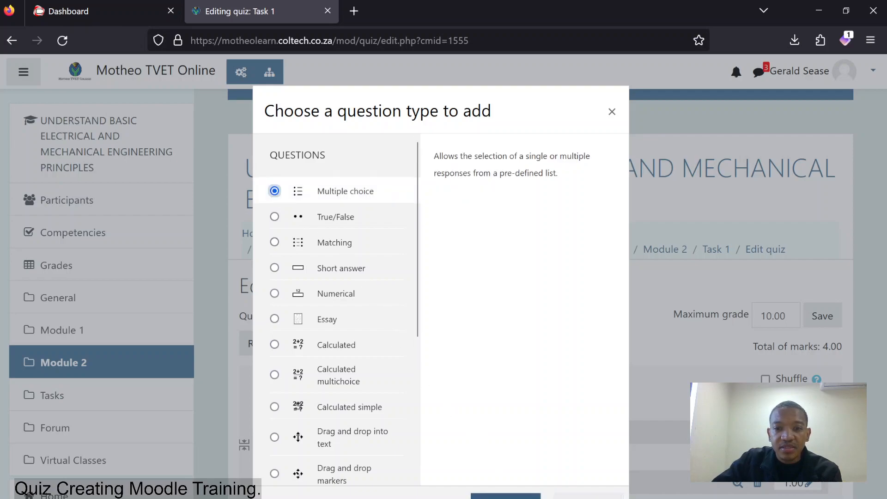
{"action": "left_click", "coordinate": [506, 496]}
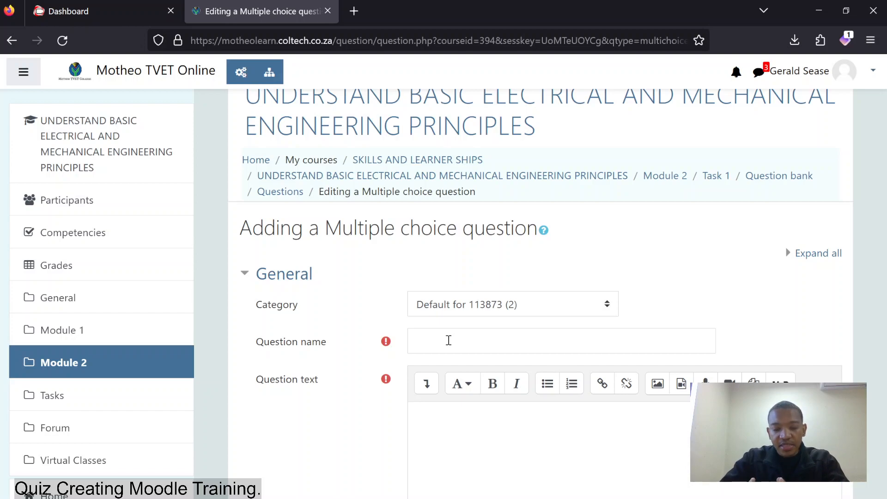
- Name the new multiple choice question "atomCompositionNeucleus"
{"action": "left_click", "coordinate": [449, 340]}
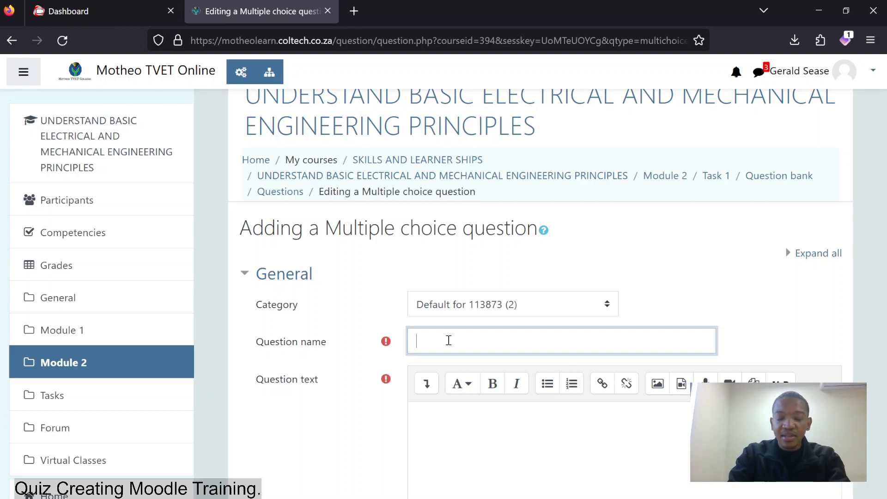
{"action": "type", "text": "atom"}
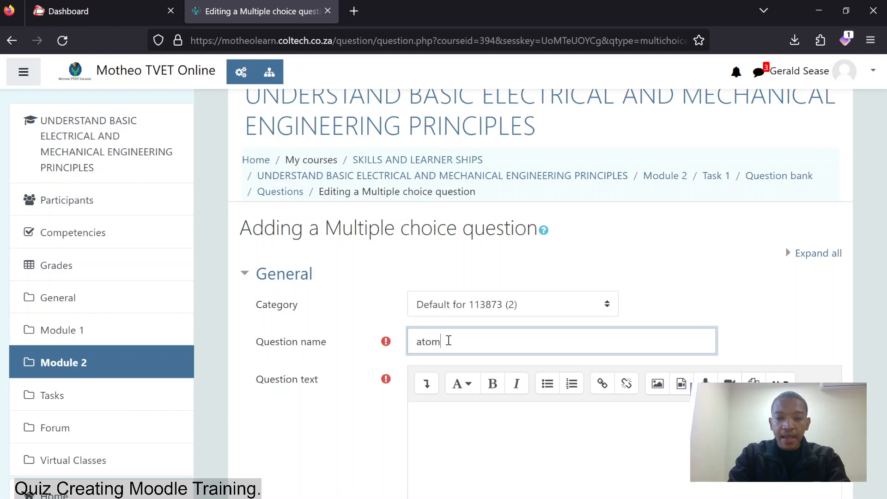
{"action": "type", "text": "Composition"}
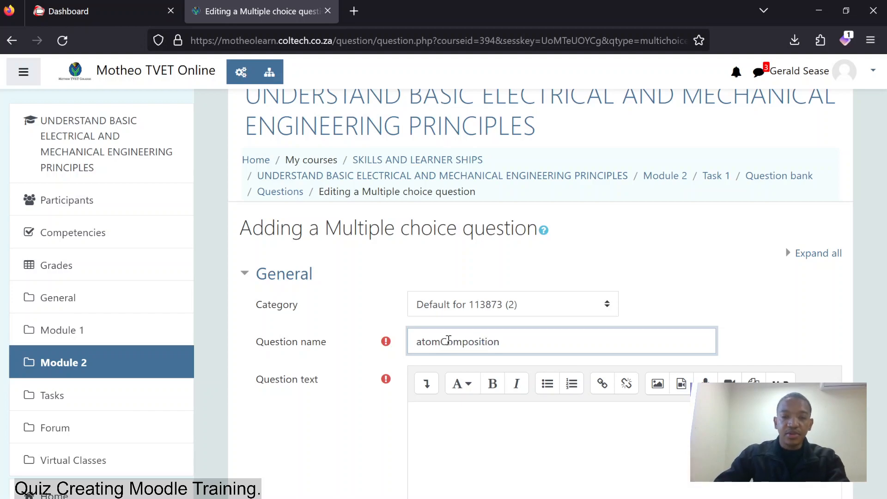
{"action": "left_click", "coordinate": [465, 421]}
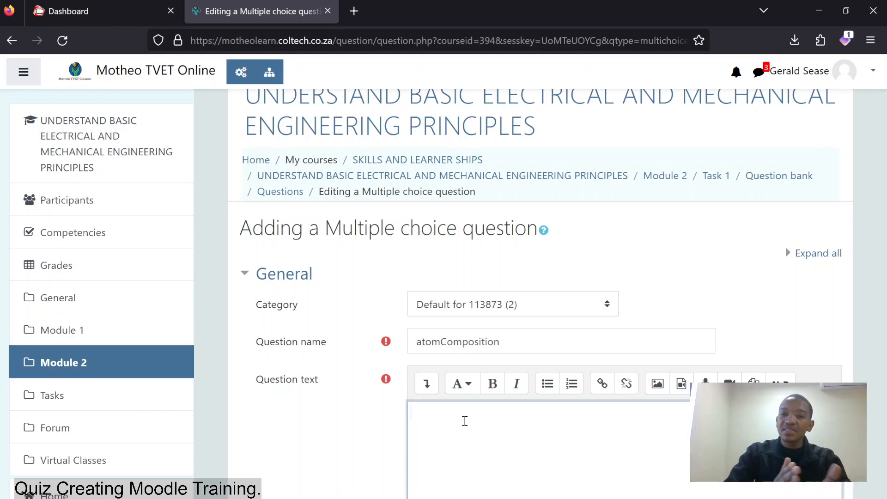
{"action": "left_click", "coordinate": [519, 341]}
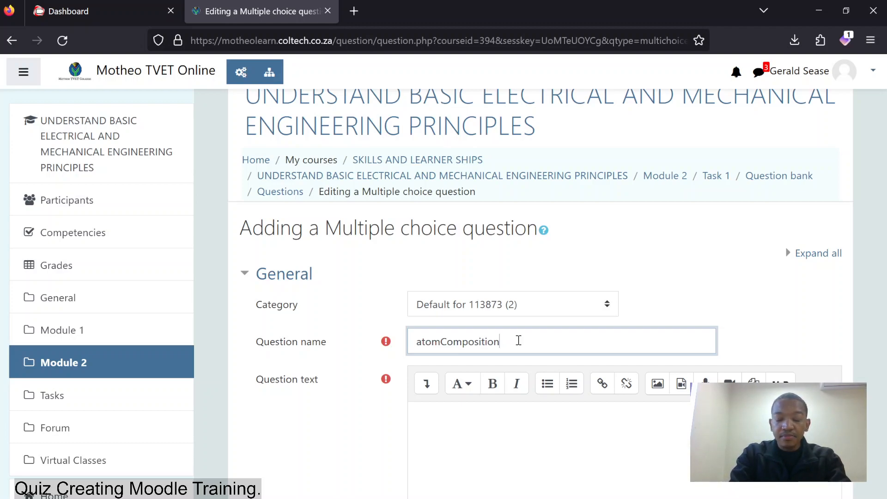
{"action": "type", "text": "Neu"}
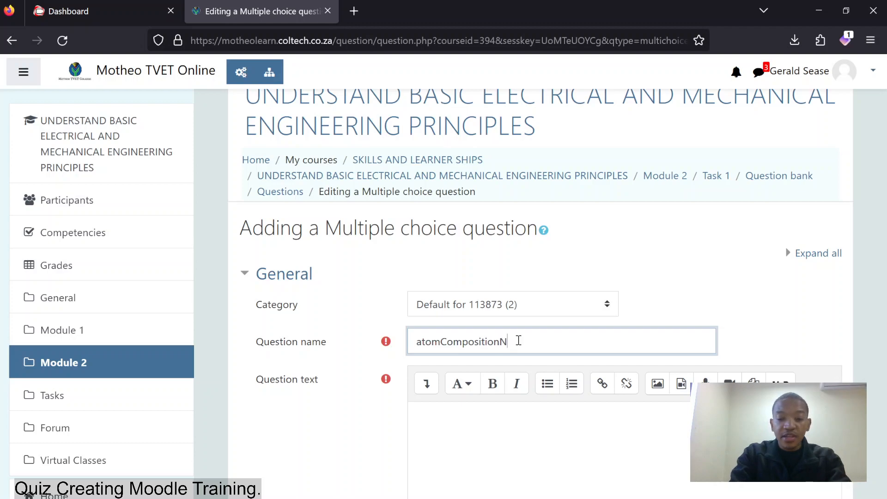
{"action": "type", "text": "cl"}
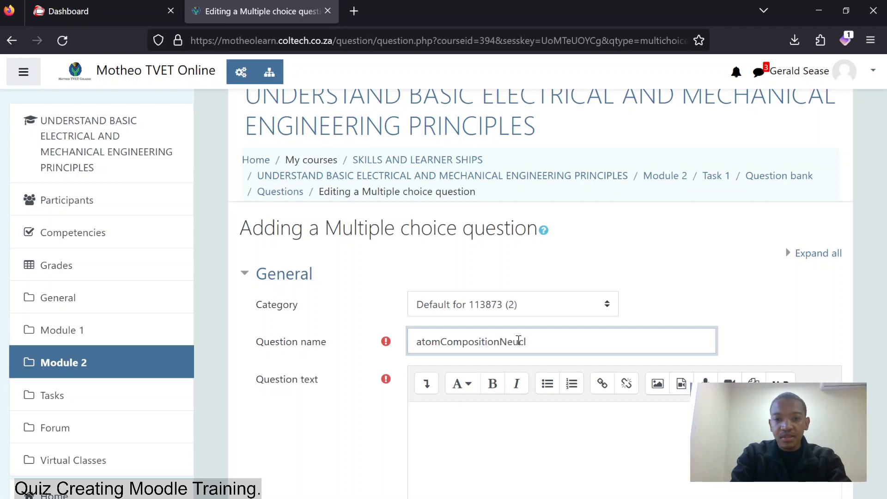
{"action": "type", "text": "eus"}
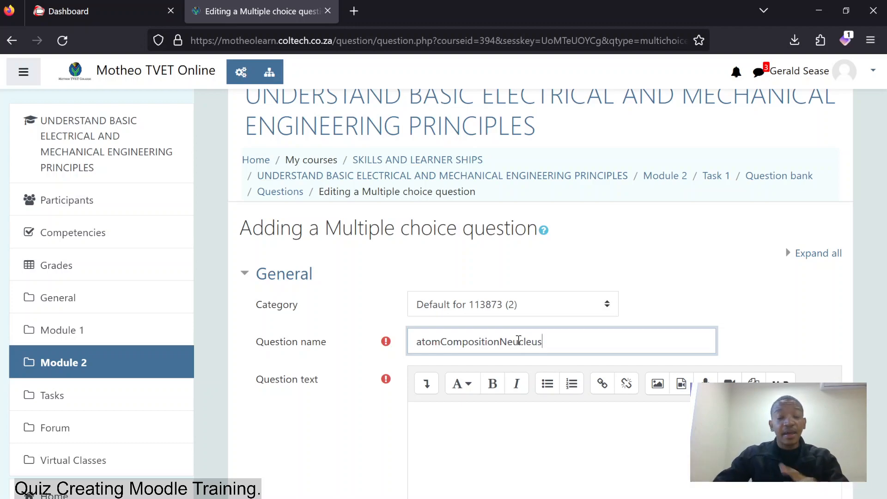
- Enter "What are the elements within the nucleus" as the question text
{"action": "left_click", "coordinate": [512, 469]}
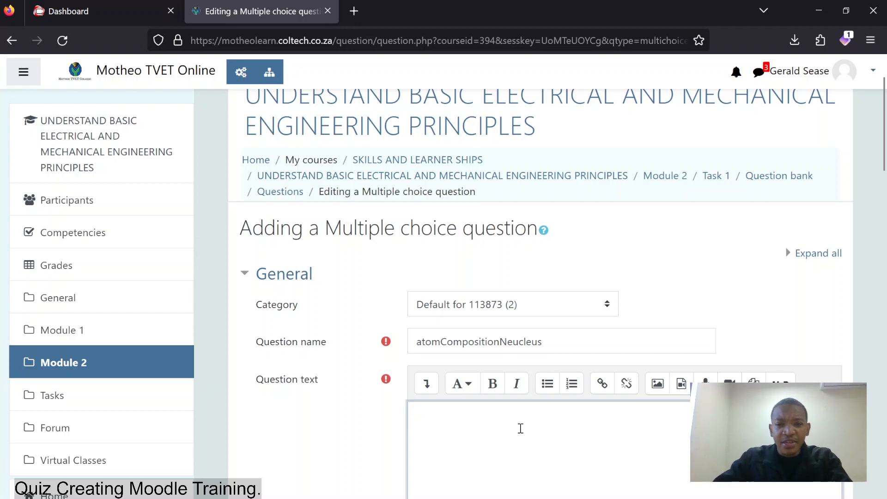
{"action": "type", "text": "What is"}
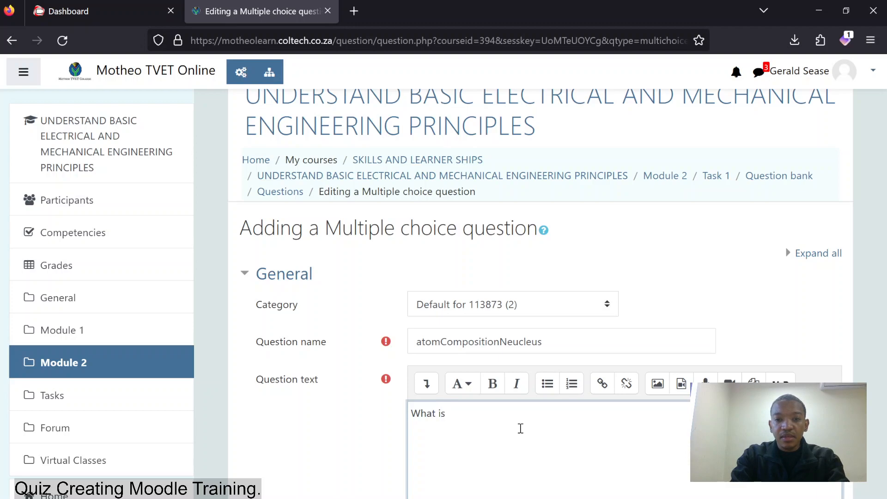
{"action": "key", "text": "BackSpace"}
{"action": "key", "text": "BackSpace"}
{"action": "type", "text": "are the element s"}
{"action": "key", "text": "BackSpace"}
{"action": "key", "text": "BackSpace"}
{"action": "type", "text": "s within the "}
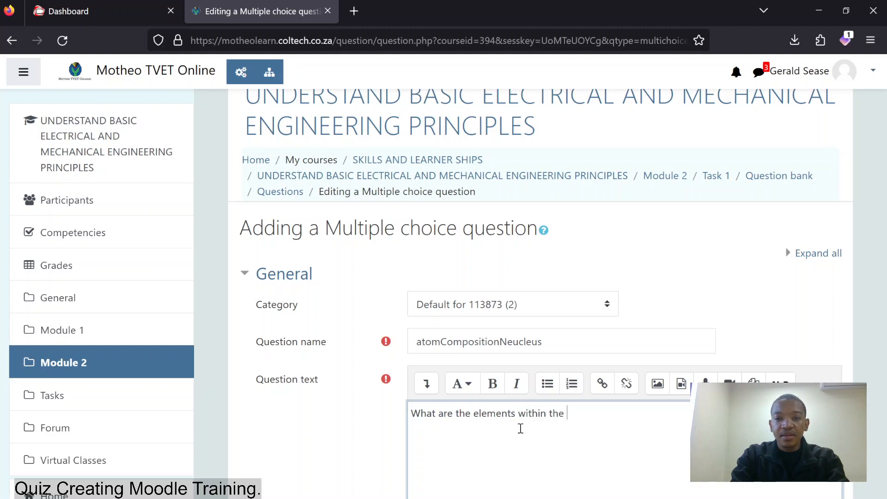
{"action": "type", "text": "nc"}
{"action": "key", "text": "BackSpace"}
{"action": "type", "text": "u"}
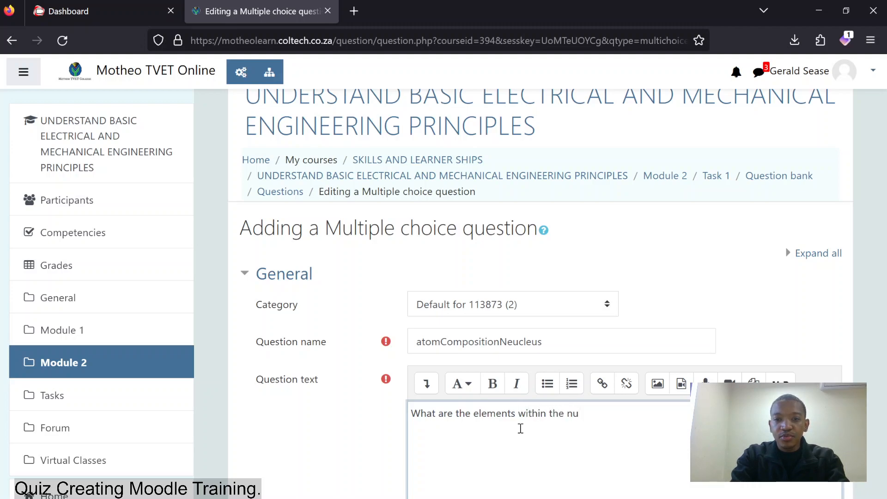
{"action": "type", "text": "clues"}
{"action": "key", "text": "BackSpace"}
{"action": "key", "text": "BackSpace"}
{"action": "key", "text": "BackSpace"}
{"action": "type", "text": "eus"}
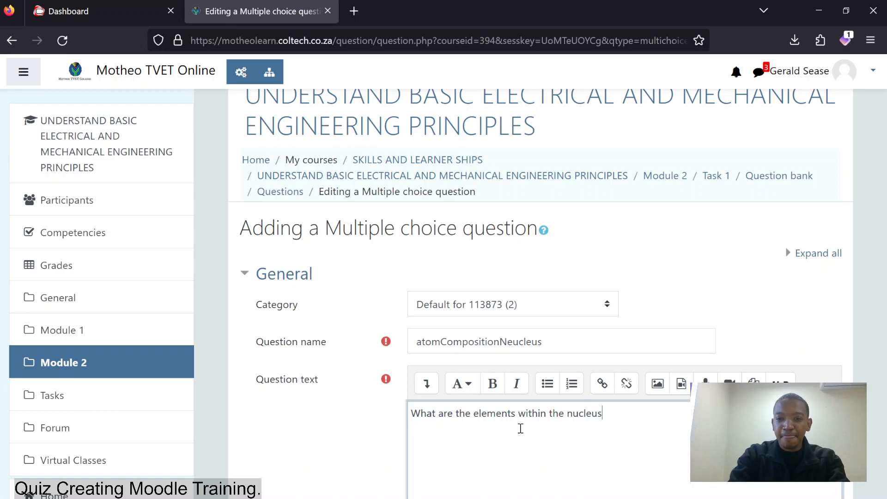
{"action": "double_click", "coordinate": [585, 413]}
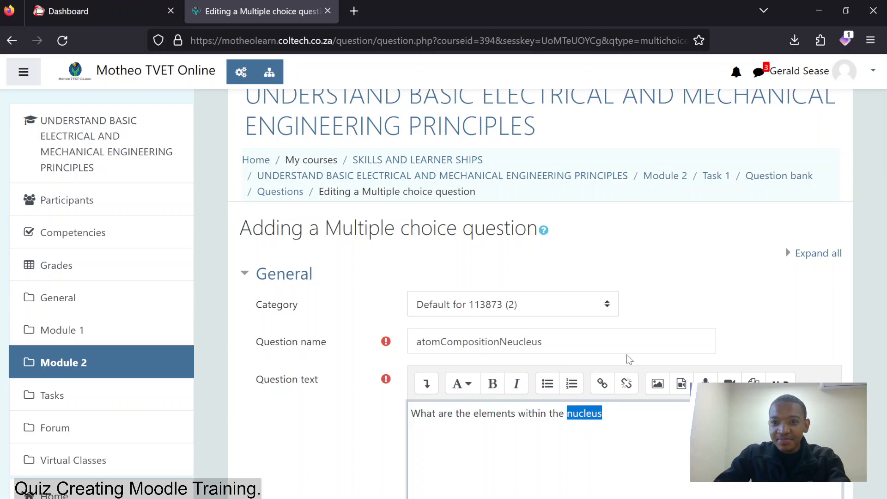
{"action": "left_click", "coordinate": [662, 454]}
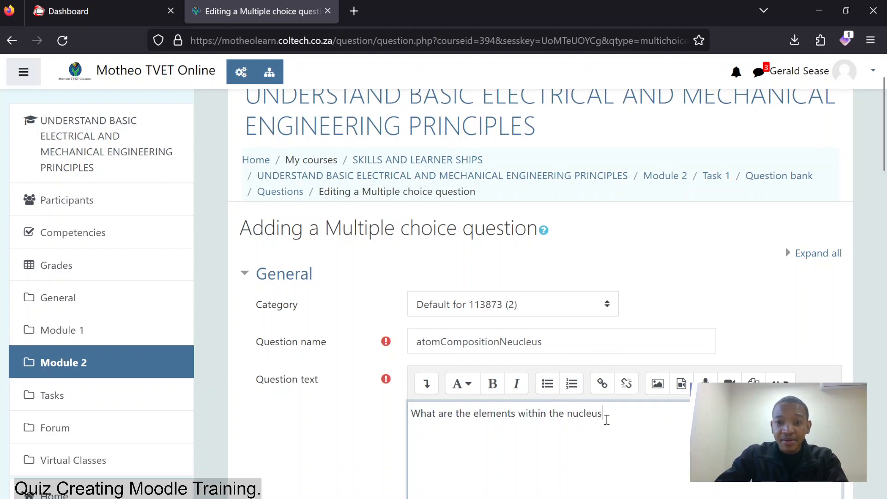
{"action": "scroll", "coordinate": [467, 398], "scroll_direction": "down", "scroll_amount": 3}
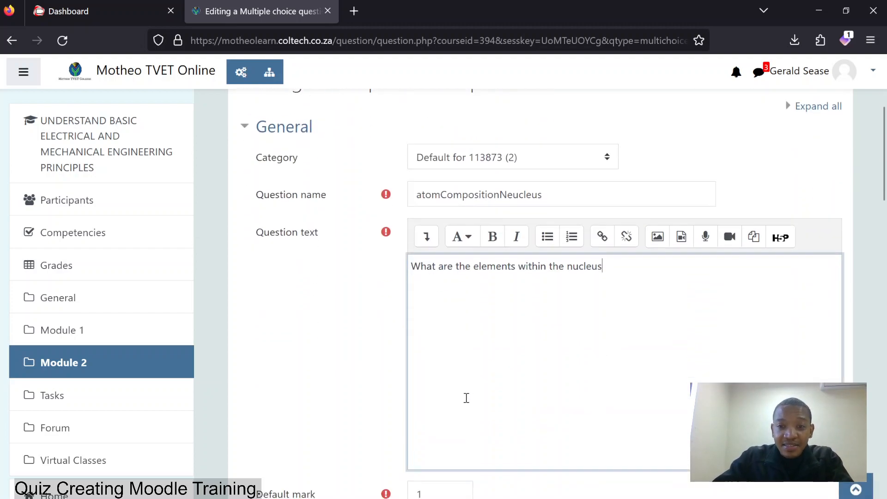
- Make the word "elements" bold in the question text
{"action": "scroll", "coordinate": [383, 418], "scroll_direction": "down", "scroll_amount": 3}
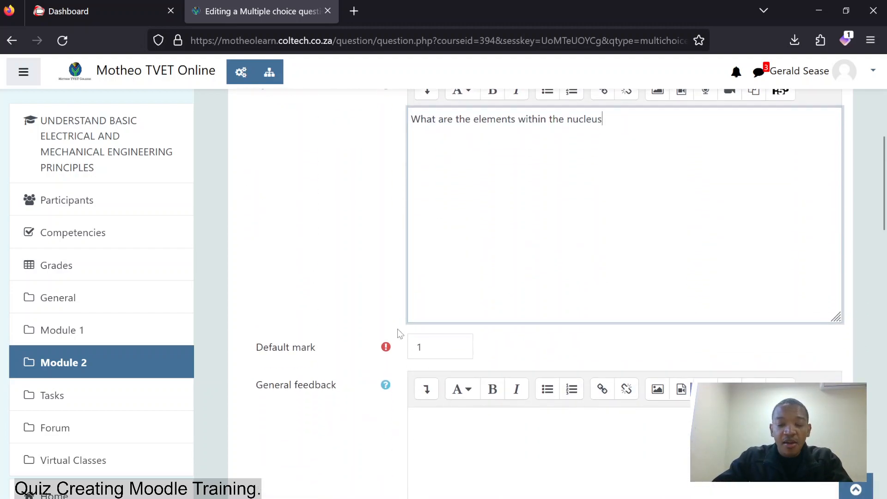
{"action": "scroll", "coordinate": [386, 323], "scroll_direction": "down", "scroll_amount": 1}
{"action": "scroll", "coordinate": [418, 283], "scroll_direction": "down", "scroll_amount": 2}
{"action": "scroll", "coordinate": [418, 283], "scroll_direction": "up", "scroll_amount": 6}
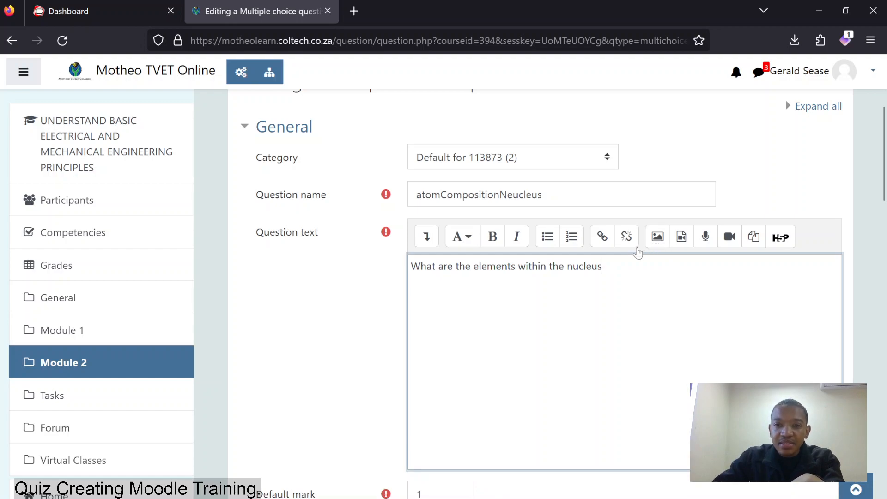
{"action": "double_click", "coordinate": [489, 266]}
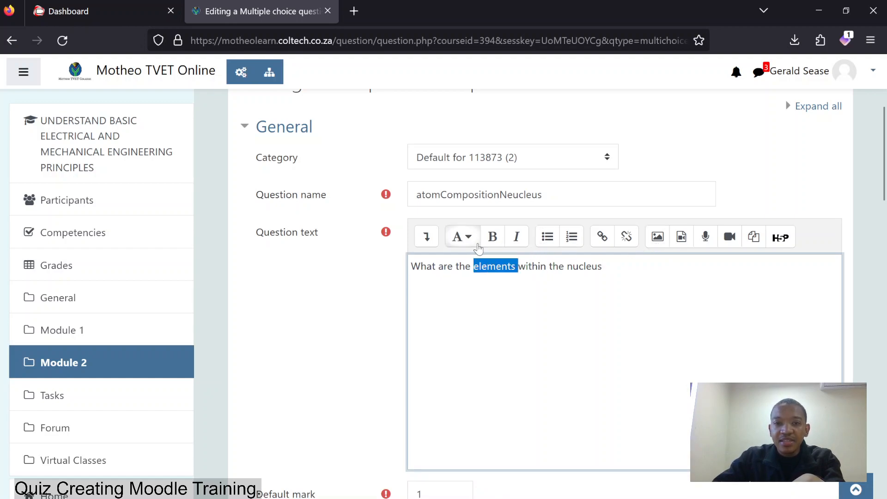
{"action": "left_click", "coordinate": [492, 237]}
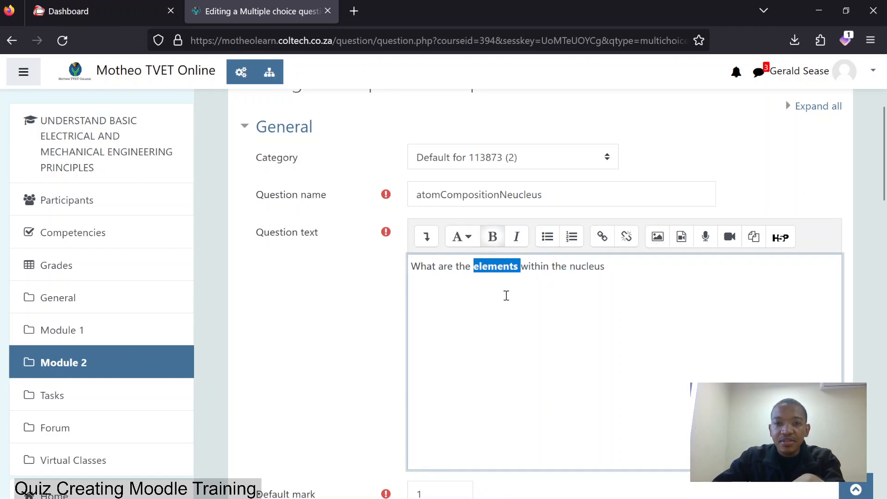
{"action": "left_click", "coordinate": [621, 272]}
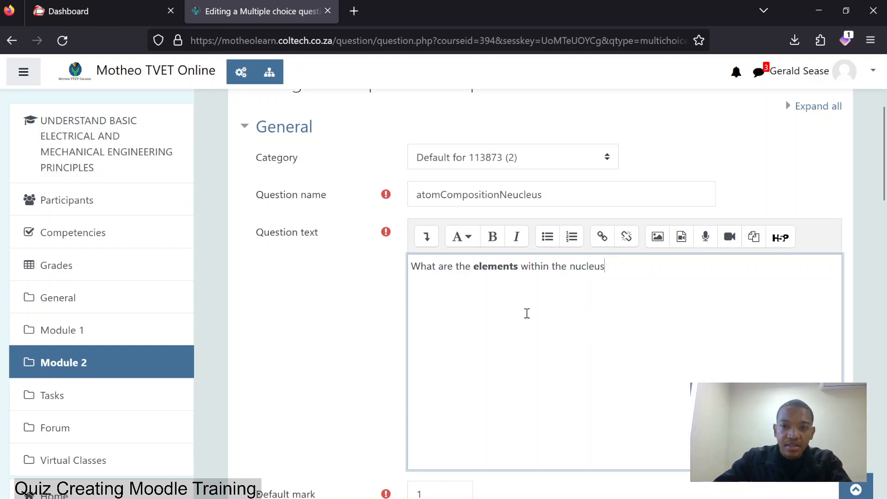
- Examine the options for inserting an image into the question text, including uploading a file, and close them without adding one
{"action": "scroll", "coordinate": [481, 314], "scroll_direction": "down", "scroll_amount": 3}
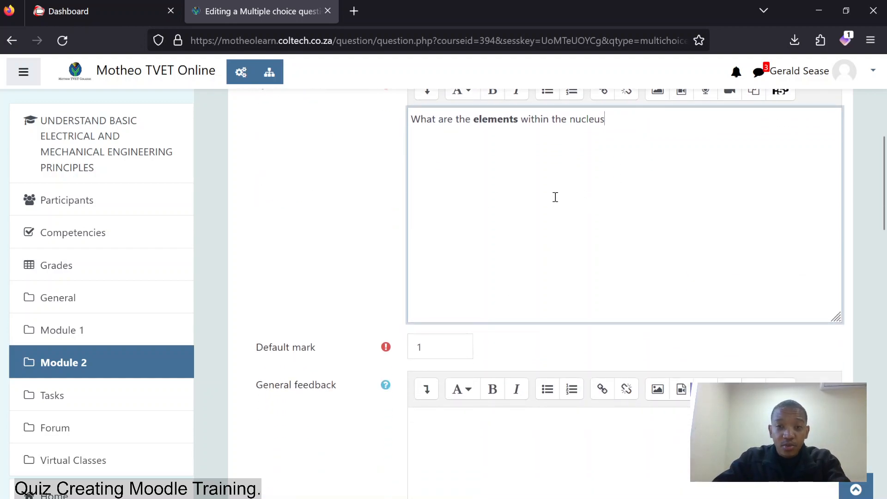
{"action": "scroll", "coordinate": [555, 197], "scroll_direction": "up", "scroll_amount": 3}
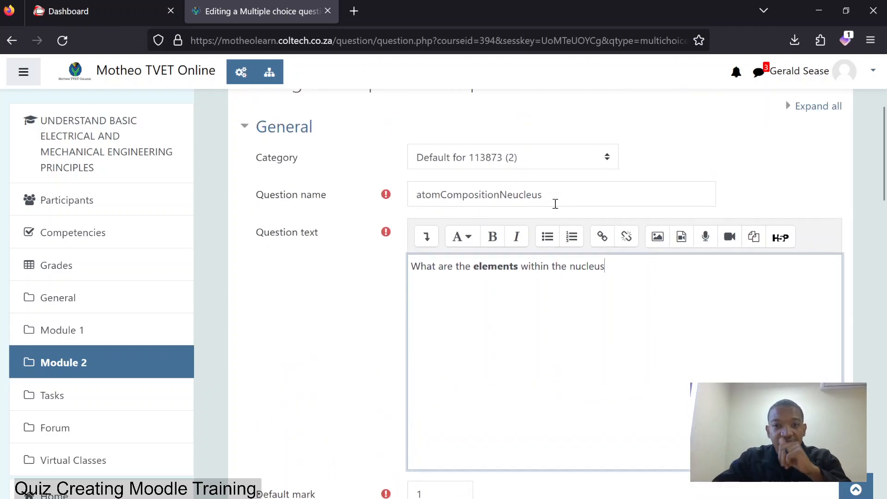
{"action": "left_click", "coordinate": [658, 237]}
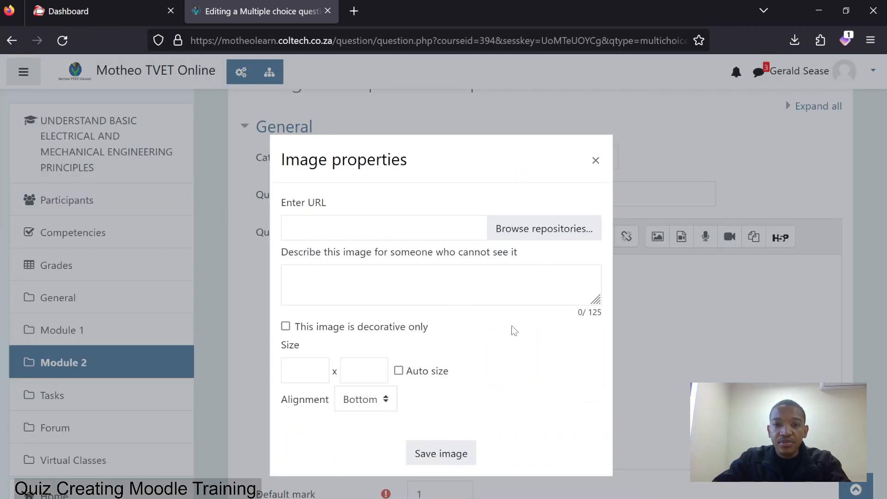
{"action": "left_click", "coordinate": [596, 160]}
{"action": "left_click", "coordinate": [658, 238]}
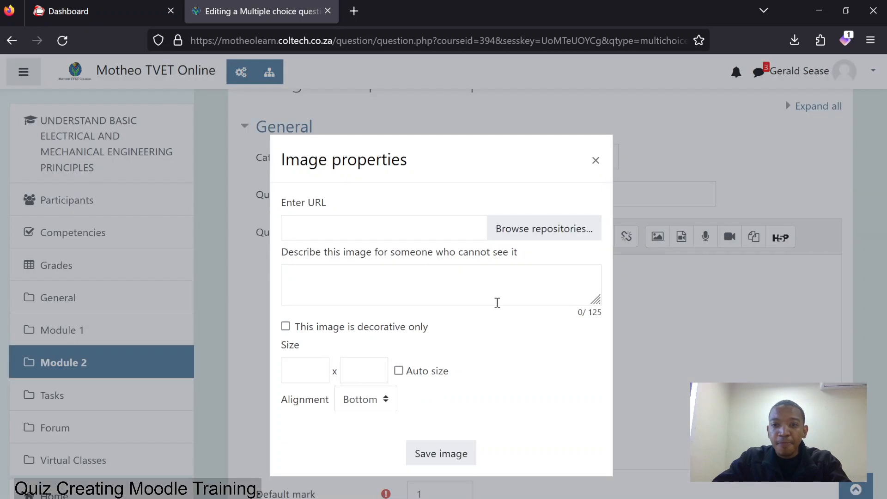
{"action": "left_click", "coordinate": [321, 230]}
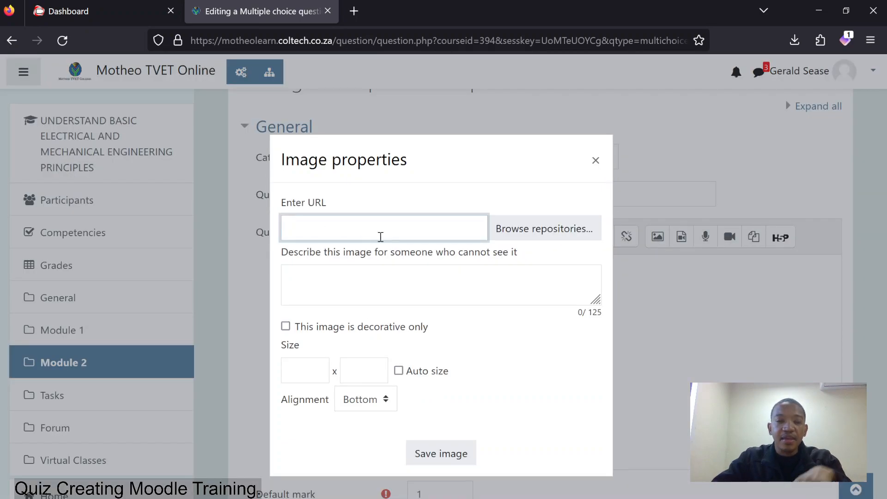
{"action": "left_click", "coordinate": [522, 238]}
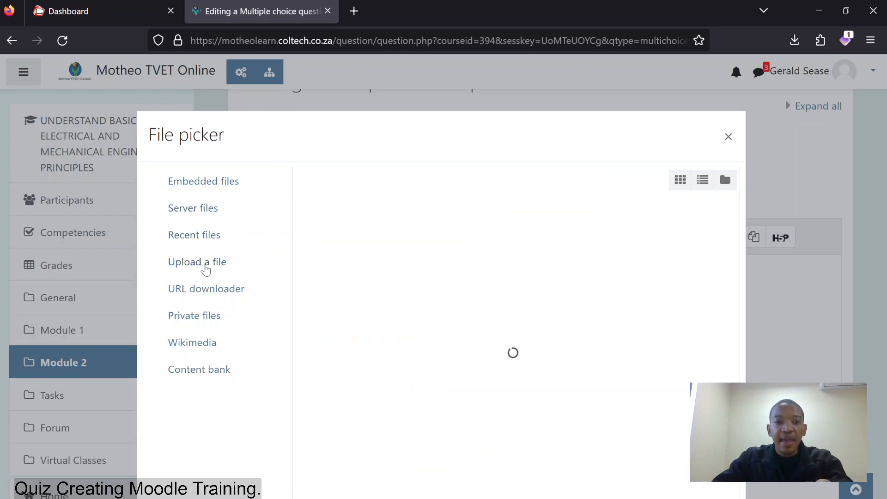
{"action": "left_click", "coordinate": [206, 270]}
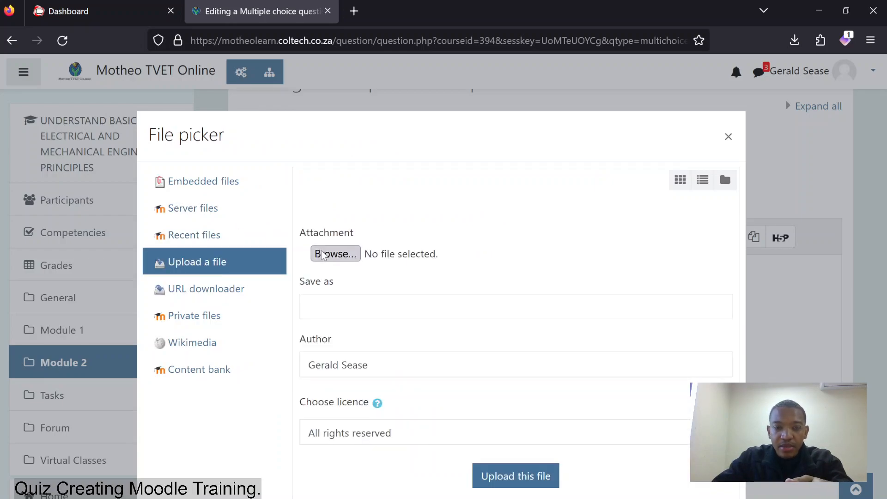
{"action": "left_click", "coordinate": [729, 137]}
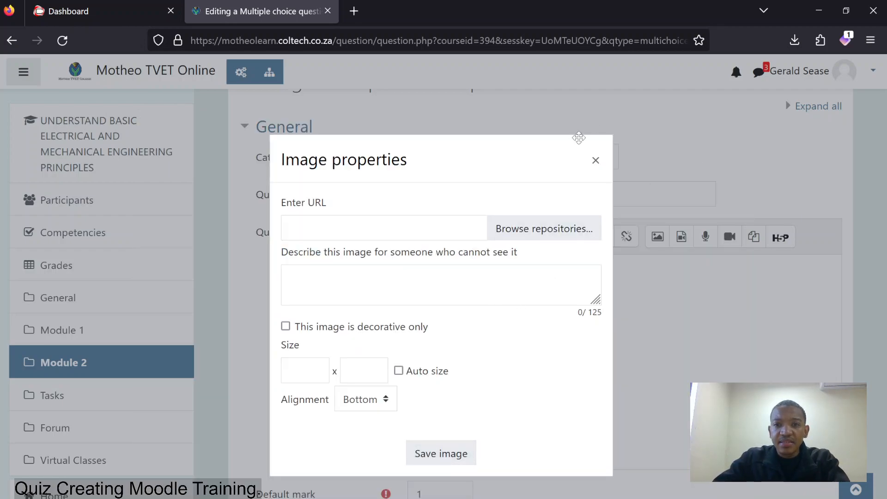
{"action": "left_click", "coordinate": [596, 161]}
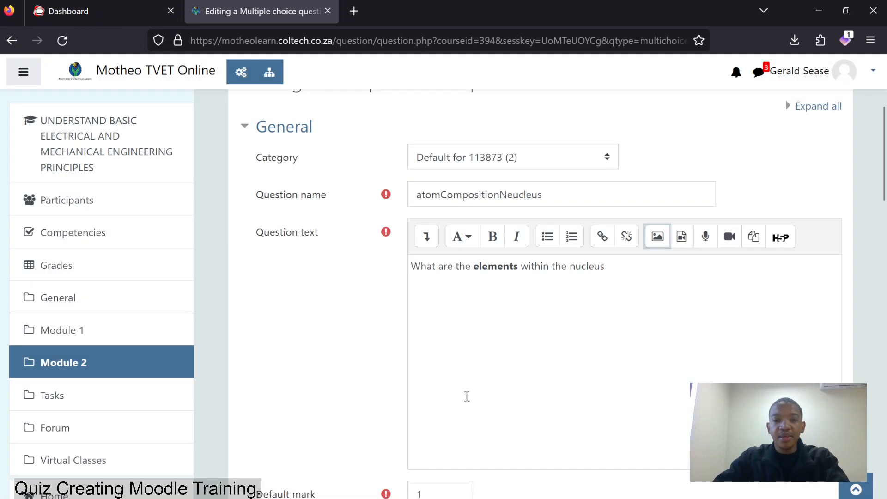
- Review the default mark and General feedback fields against the question text
{"action": "scroll", "coordinate": [402, 356], "scroll_direction": "down", "scroll_amount": 4}
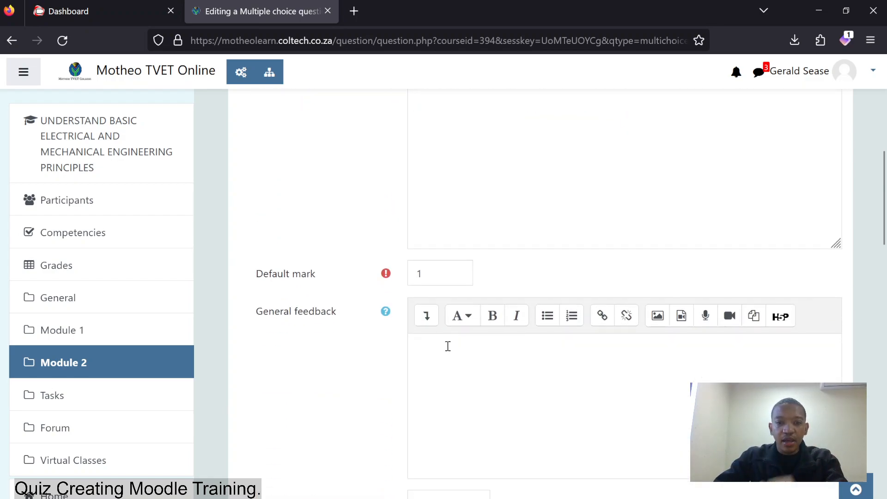
{"action": "left_click", "coordinate": [449, 347]}
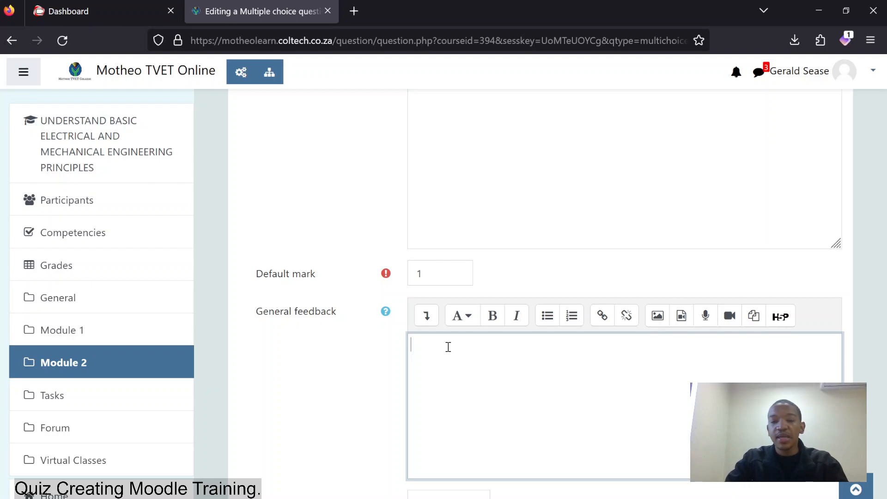
{"action": "scroll", "coordinate": [449, 347], "scroll_direction": "up", "scroll_amount": 5}
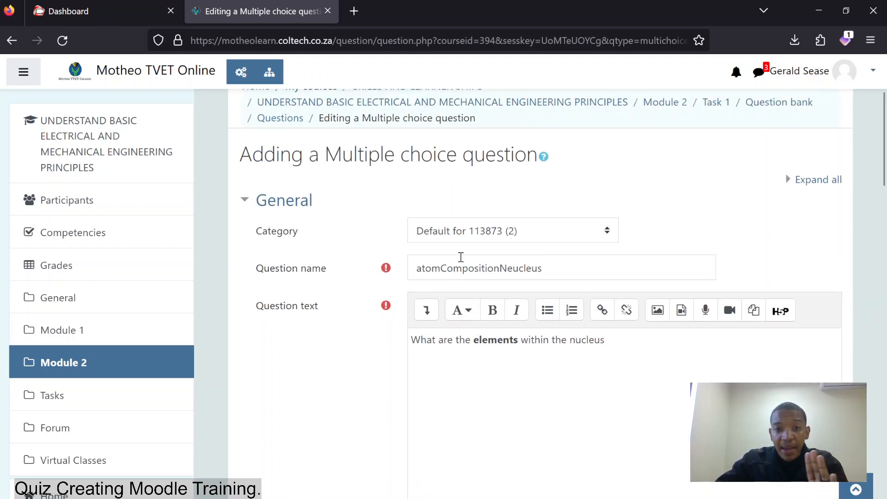
{"action": "left_click_drag", "start_coordinate": [609, 340], "coordinate": [429, 340]}
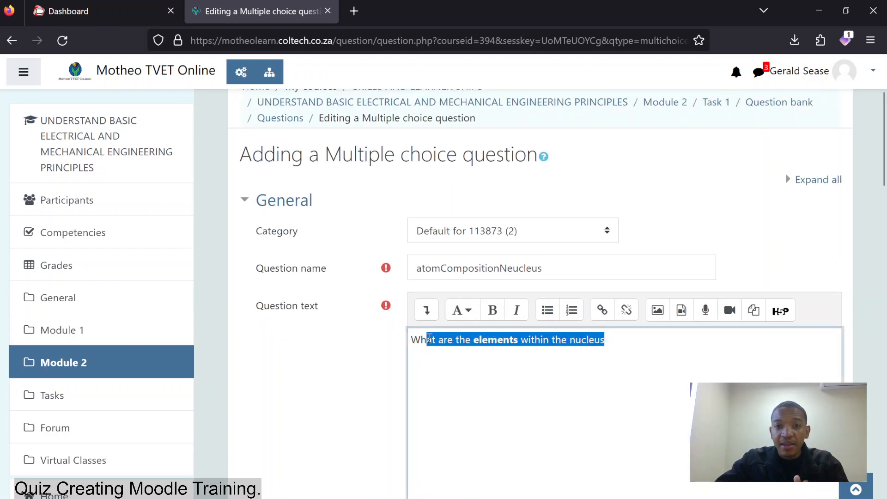
{"action": "left_click", "coordinate": [527, 267]}
{"action": "scroll", "coordinate": [522, 343], "scroll_direction": "down", "scroll_amount": 5}
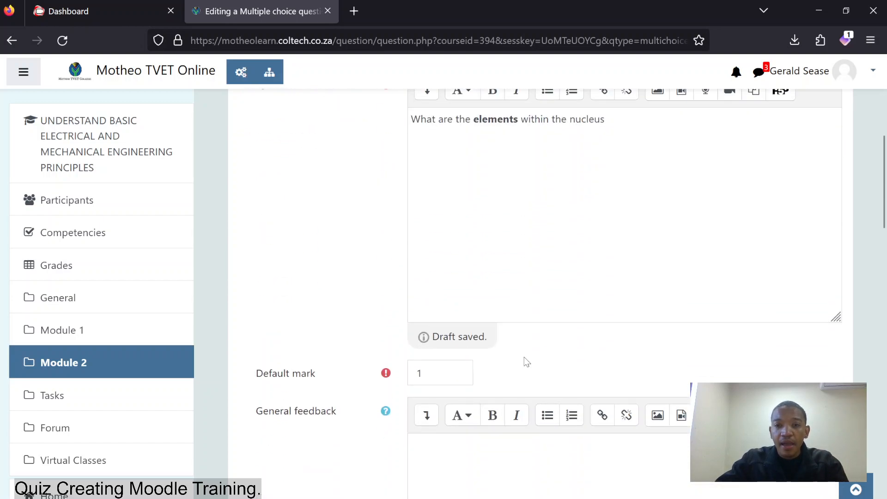
{"action": "left_click", "coordinate": [465, 466]}
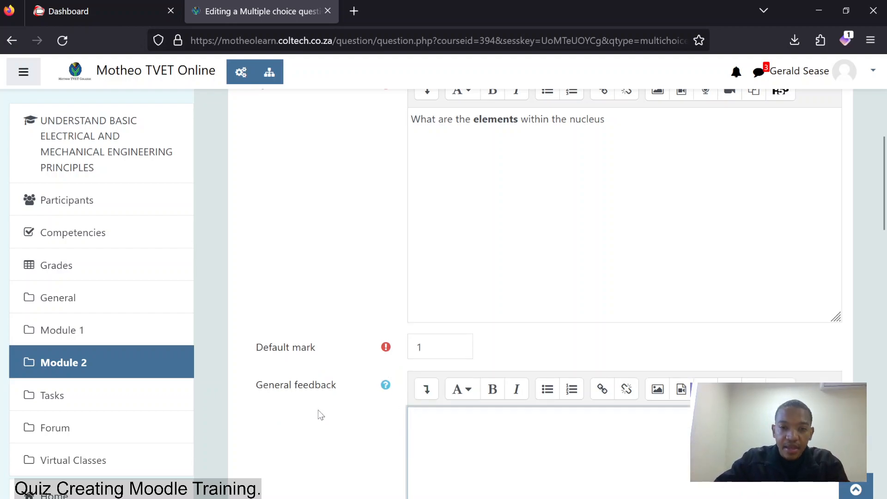
- Set the question to accept more than one answer with the option "Multiple answers allowed"
{"action": "scroll", "coordinate": [321, 414], "scroll_direction": "down", "scroll_amount": 3}
{"action": "scroll", "coordinate": [321, 414], "scroll_direction": "down", "scroll_amount": 2}
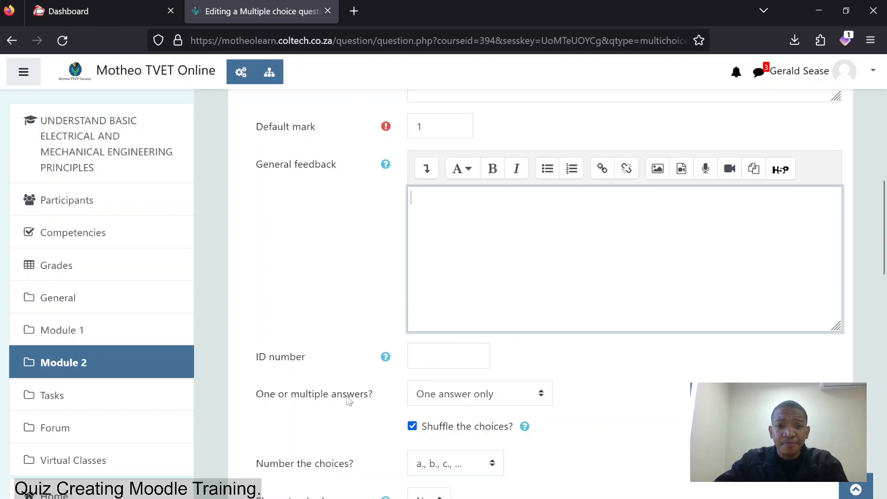
{"action": "left_click", "coordinate": [462, 397]}
{"action": "left_click", "coordinate": [651, 401]}
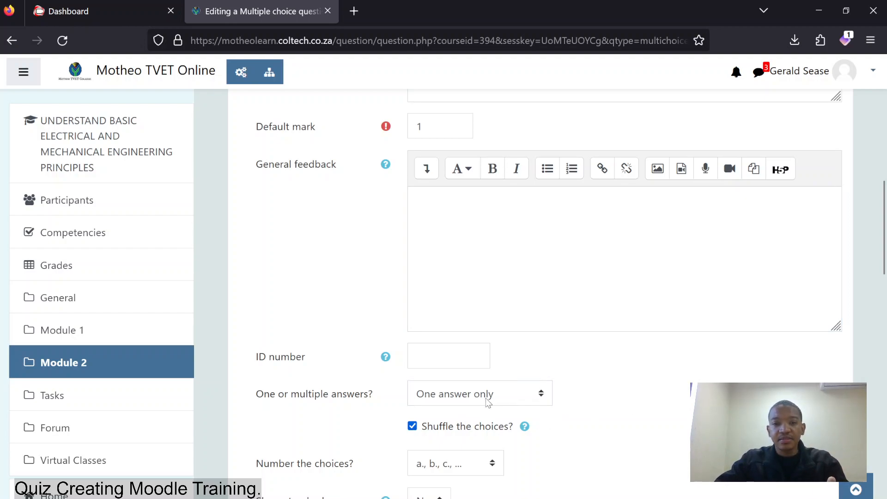
{"action": "scroll", "coordinate": [488, 404], "scroll_direction": "down", "scroll_amount": 3}
{"action": "scroll", "coordinate": [482, 397], "scroll_direction": "down", "scroll_amount": 1}
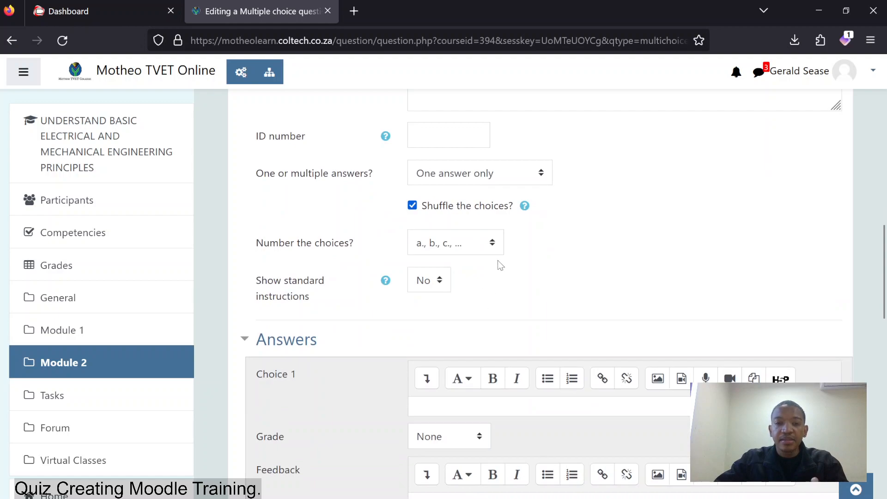
{"action": "scroll", "coordinate": [500, 269], "scroll_direction": "up", "scroll_amount": 2}
{"action": "left_click", "coordinate": [484, 252]}
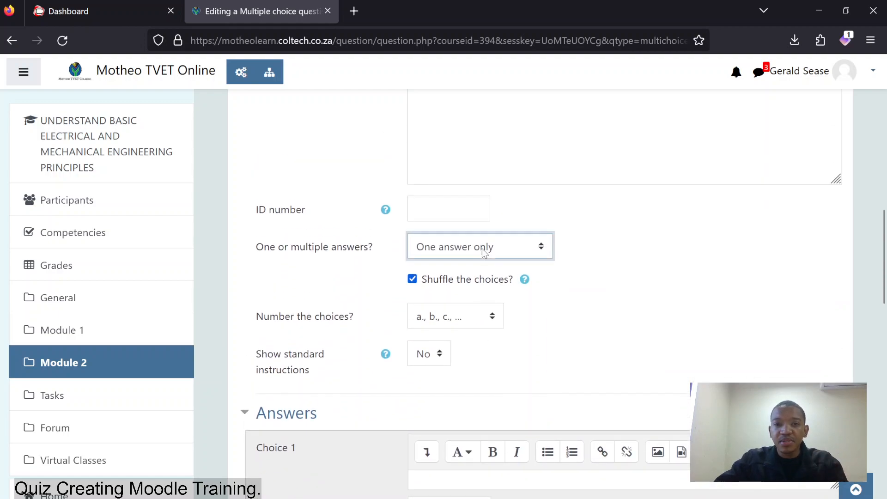
{"action": "left_click", "coordinate": [468, 280]}
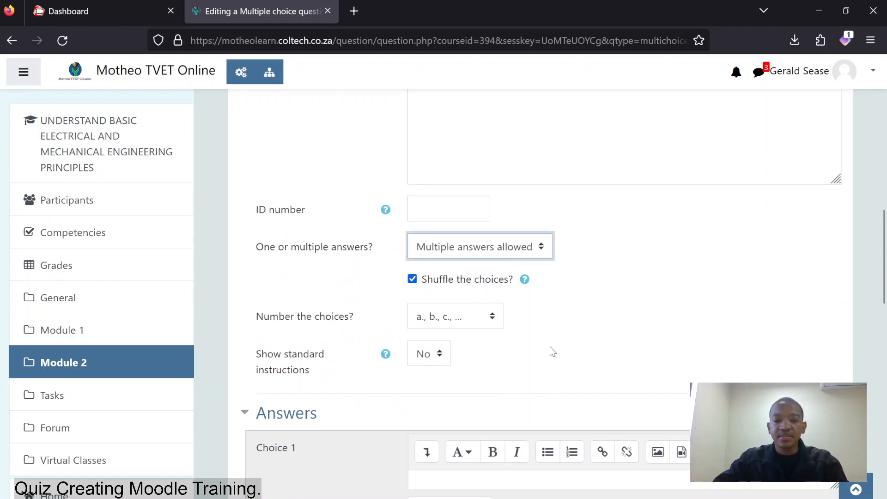
- Check the numbering formats available for the question's choices
{"action": "scroll", "coordinate": [499, 315], "scroll_direction": "down", "scroll_amount": 2}
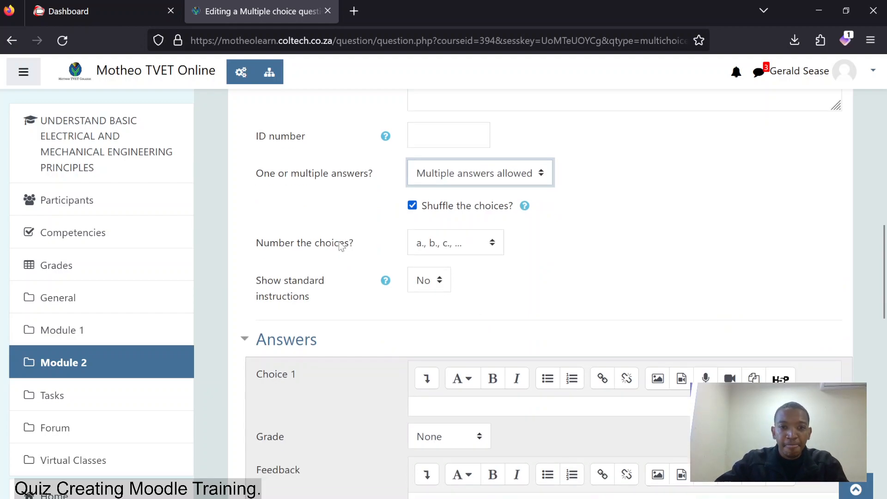
{"action": "left_click", "coordinate": [466, 242]}
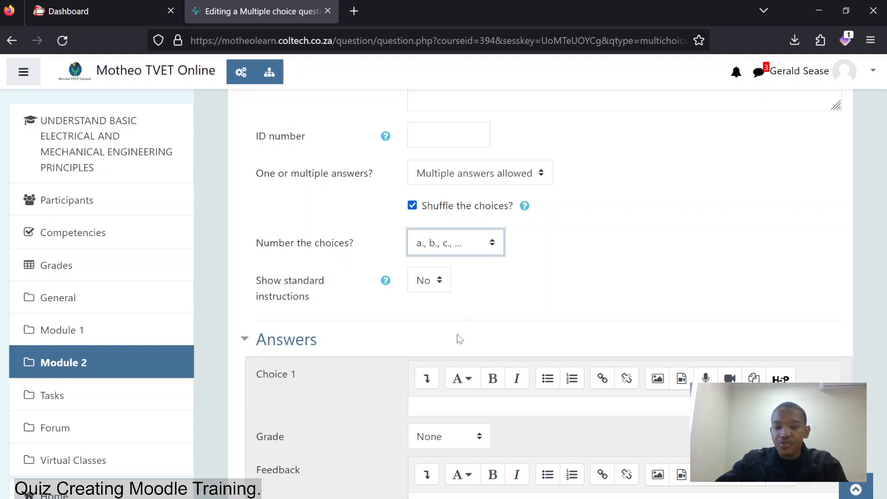
{"action": "left_click", "coordinate": [594, 270]}
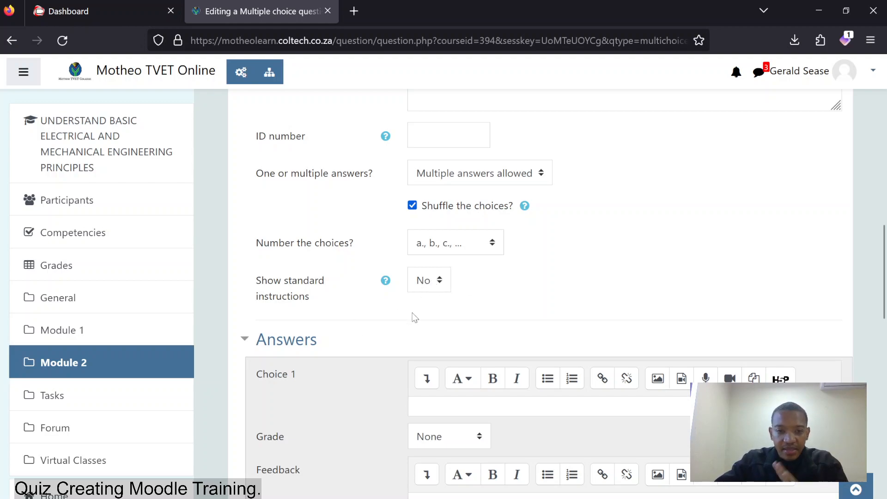
- Enter "Proton" as Choice 1 and set its grade to 50%
{"action": "scroll", "coordinate": [418, 311], "scroll_direction": "down", "scroll_amount": 3}
{"action": "left_click", "coordinate": [483, 337]}
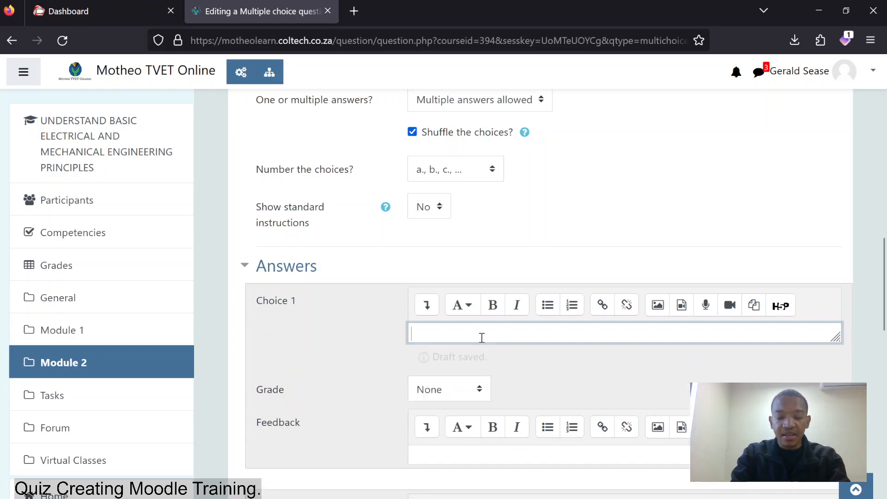
{"action": "type", "text": "Proton"}
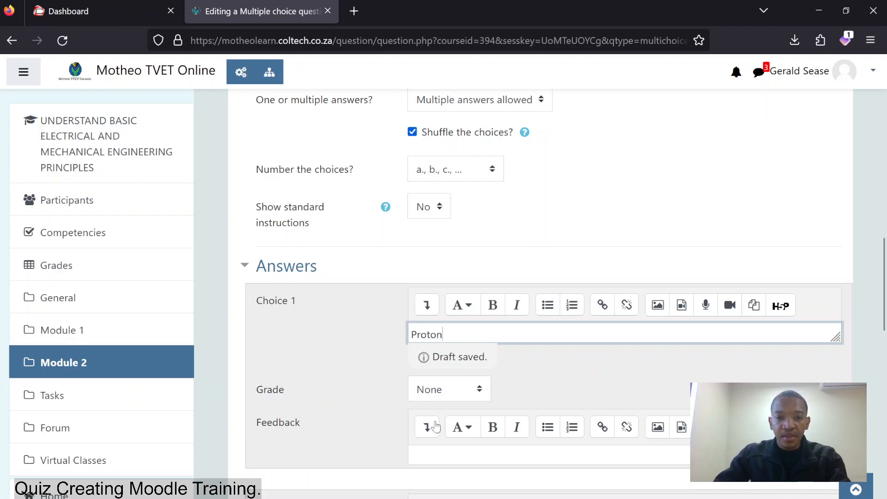
{"action": "left_click", "coordinate": [439, 390]}
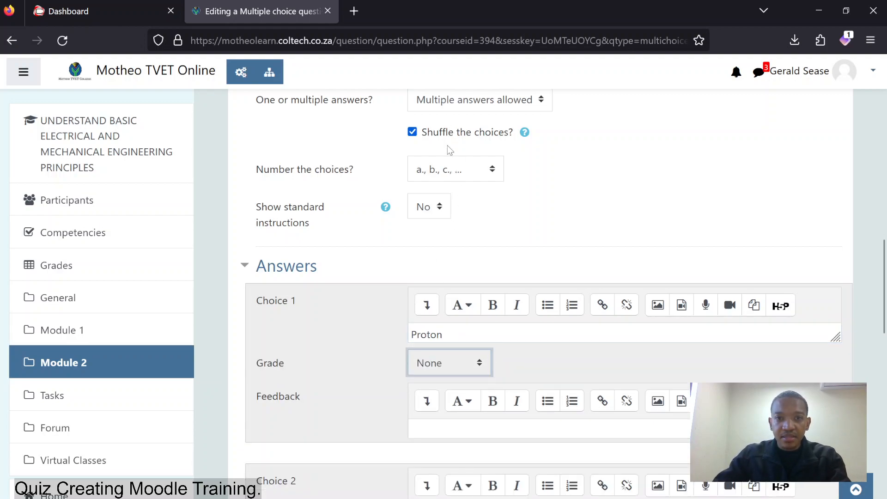
{"action": "key", "text": "5"}
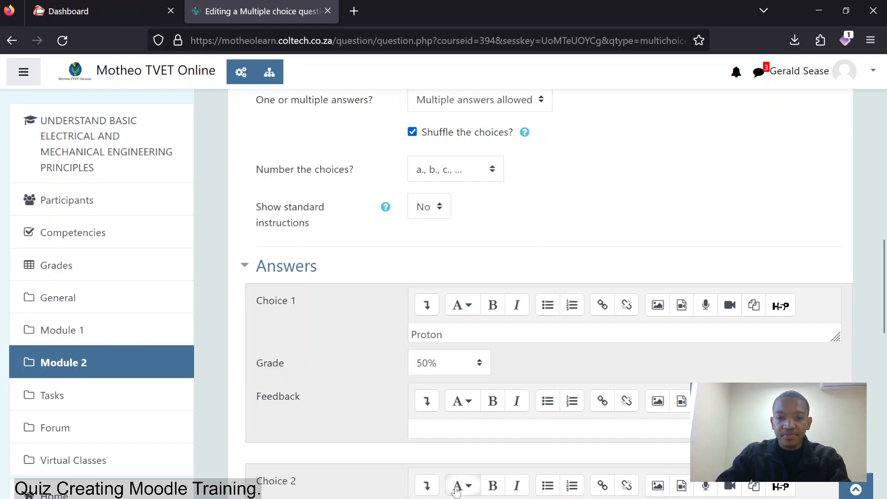
- Enter "Neutron" as Choice 2 and set its grade to 50%
{"action": "scroll", "coordinate": [451, 490], "scroll_direction": "down", "scroll_amount": 3}
{"action": "key", "text": "Tab"}
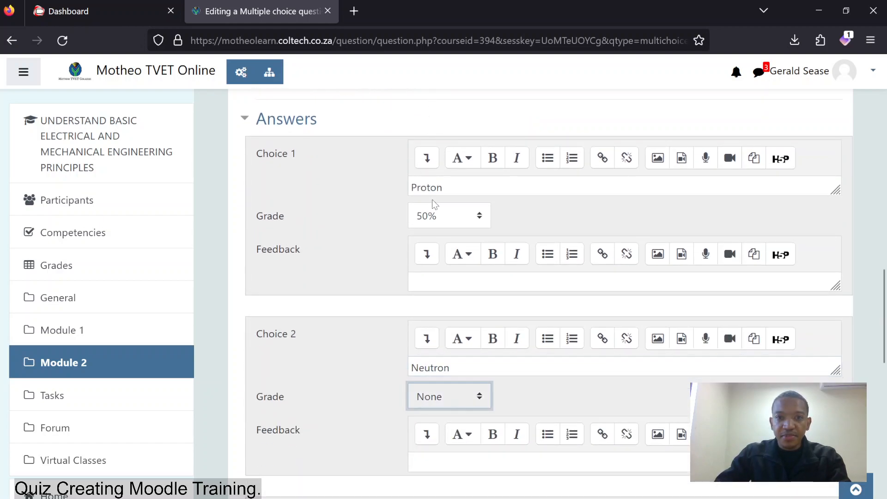
{"action": "key", "text": "5"}
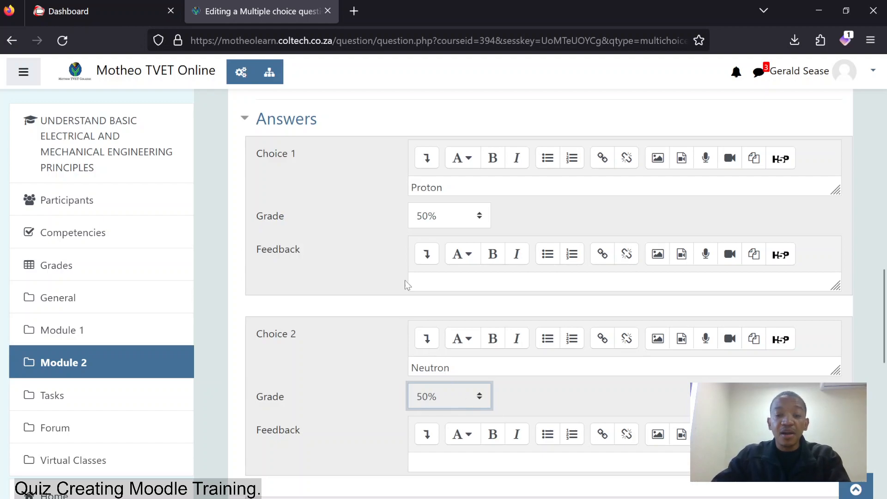
{"action": "scroll", "coordinate": [405, 281], "scroll_direction": "down", "scroll_amount": 5}
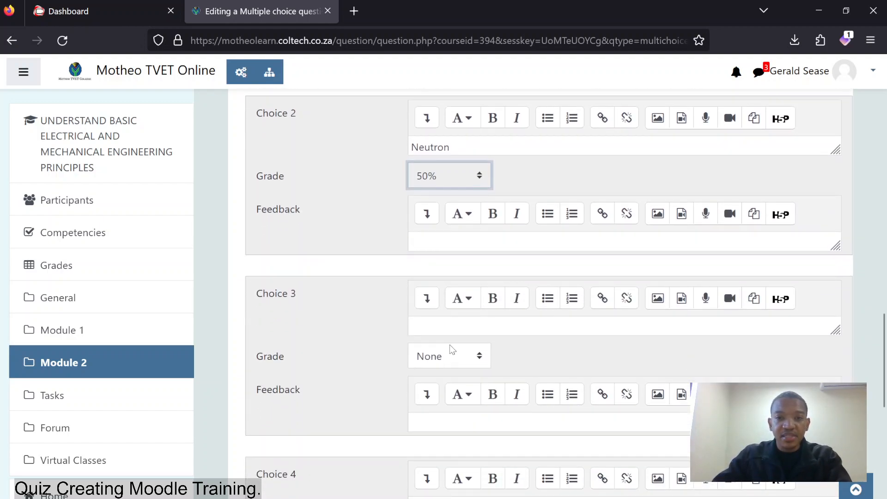
- Enter "Electron" as Choice 3 and "Bison" as Choice 4 of the question
{"action": "left_click", "coordinate": [454, 329]}
{"action": "type", "text": "Electron"}
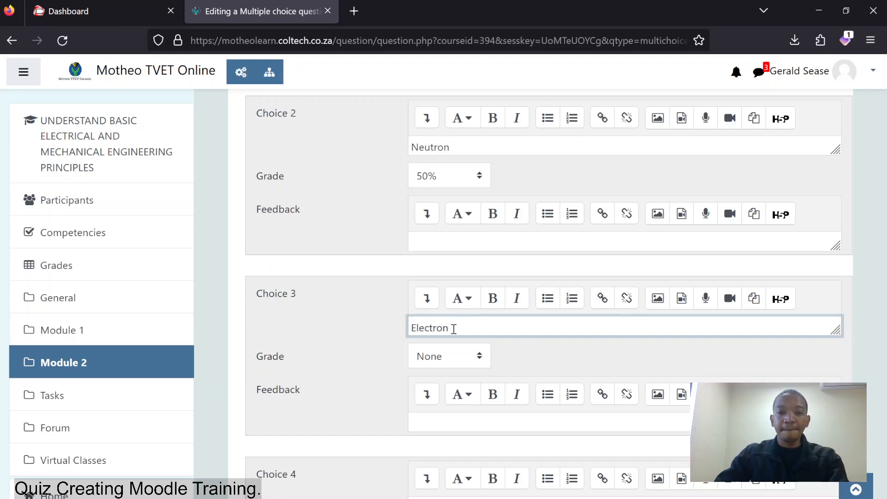
{"action": "scroll", "coordinate": [454, 329], "scroll_direction": "down", "scroll_amount": 1}
{"action": "left_click", "coordinate": [451, 498]}
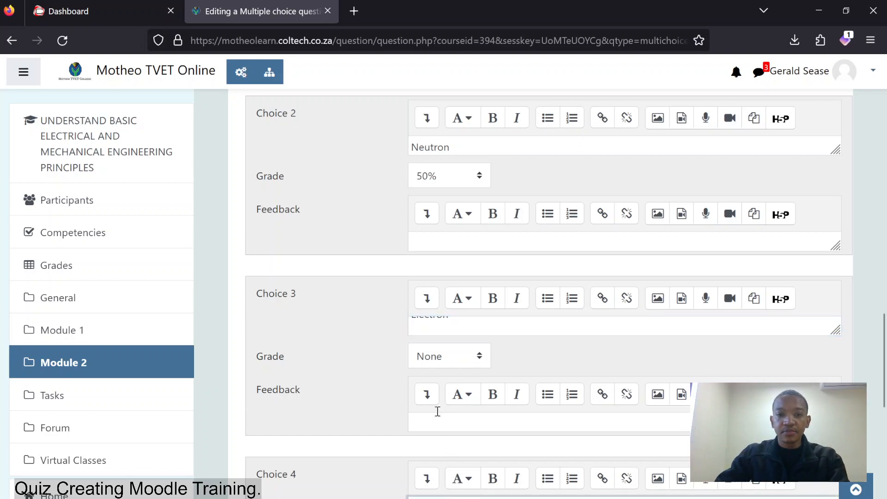
{"action": "scroll", "coordinate": [444, 361], "scroll_direction": "up", "scroll_amount": 3}
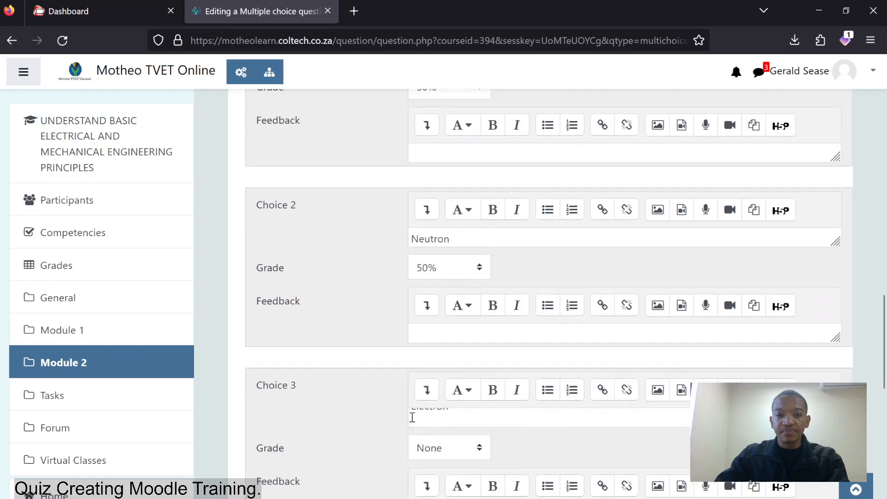
{"action": "scroll", "coordinate": [401, 468], "scroll_direction": "down", "scroll_amount": 3}
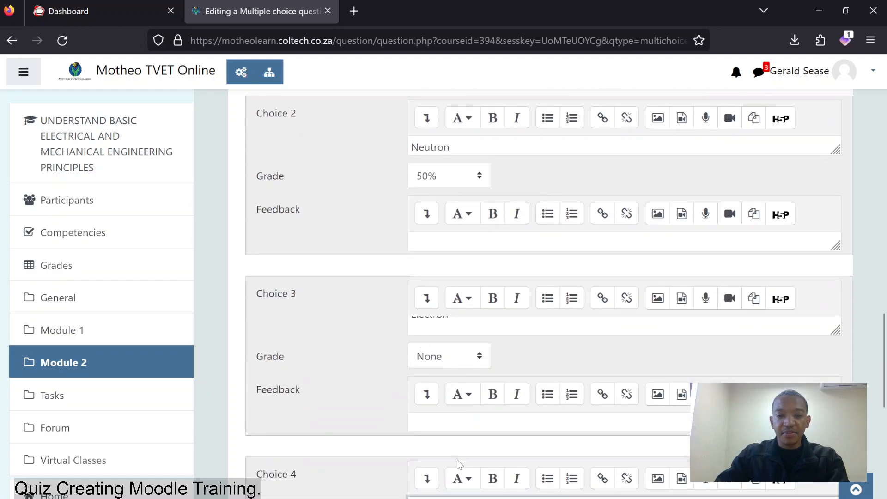
{"action": "scroll", "coordinate": [456, 460], "scroll_direction": "down", "scroll_amount": 3}
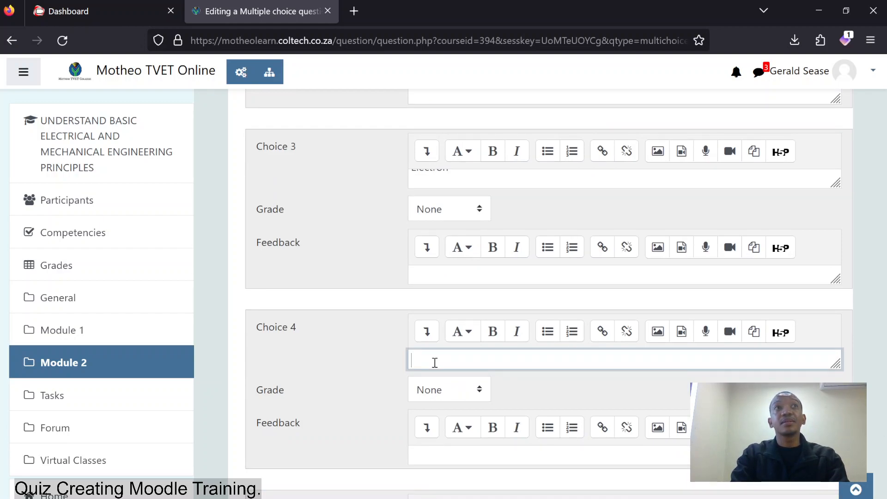
{"action": "type", "text": "Bison"}
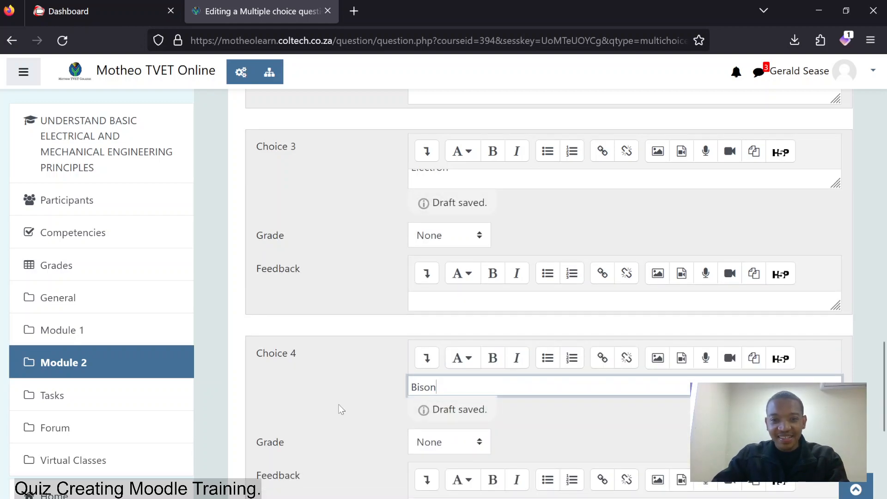
{"action": "left_click", "coordinate": [307, 411]}
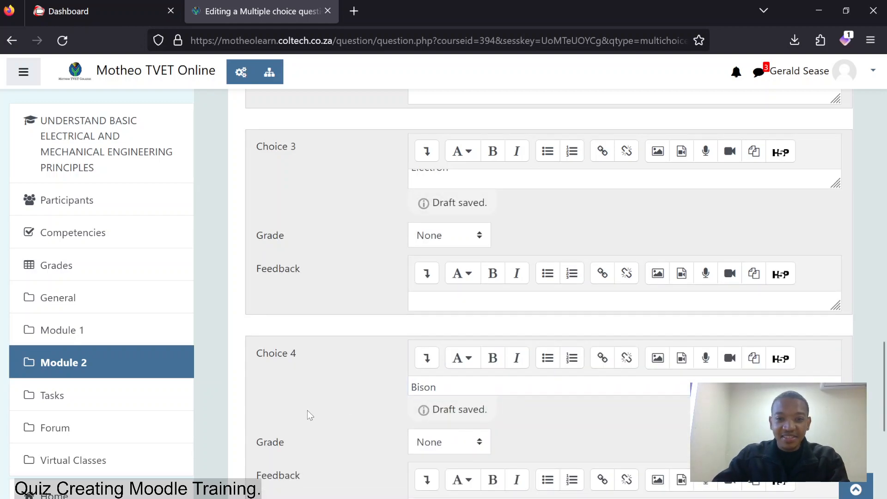
{"action": "scroll", "coordinate": [435, 383], "scroll_direction": "down", "scroll_amount": 1}
{"action": "scroll", "coordinate": [376, 418], "scroll_direction": "up", "scroll_amount": 1}
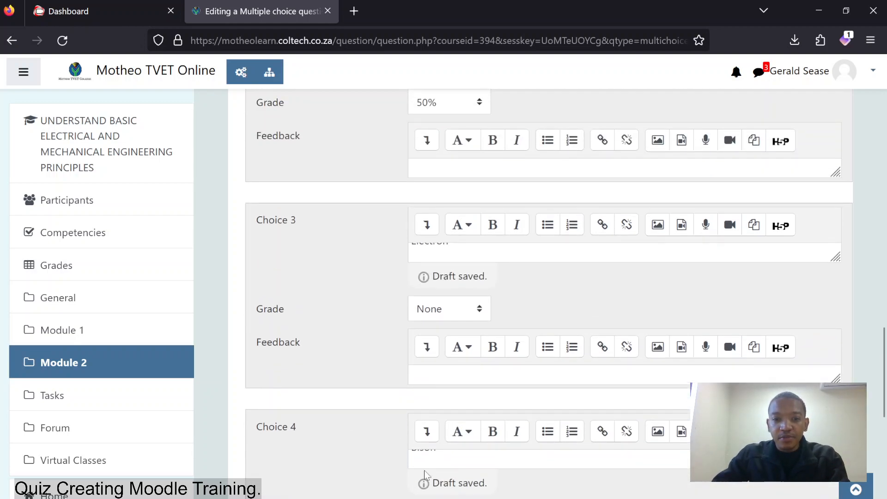
- Enter "Piston" as the answer text of Choice 5
{"action": "scroll", "coordinate": [381, 453], "scroll_direction": "down", "scroll_amount": 5}
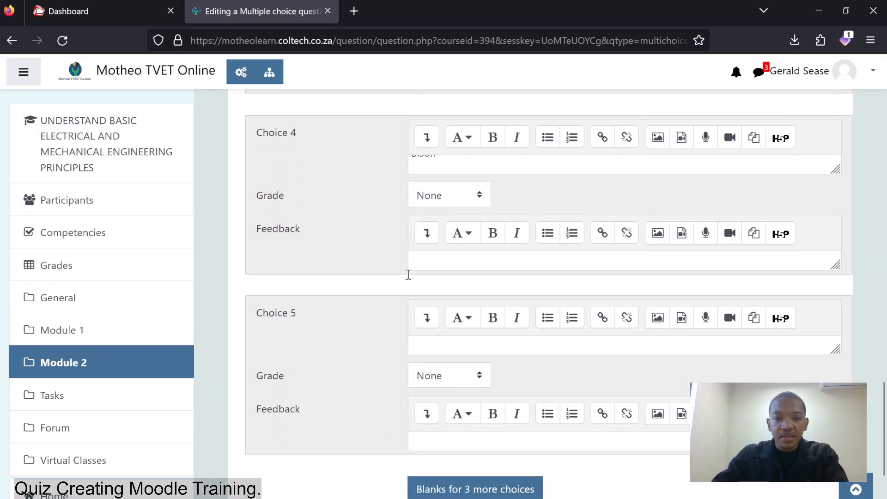
{"action": "scroll", "coordinate": [370, 319], "scroll_direction": "down", "scroll_amount": 3}
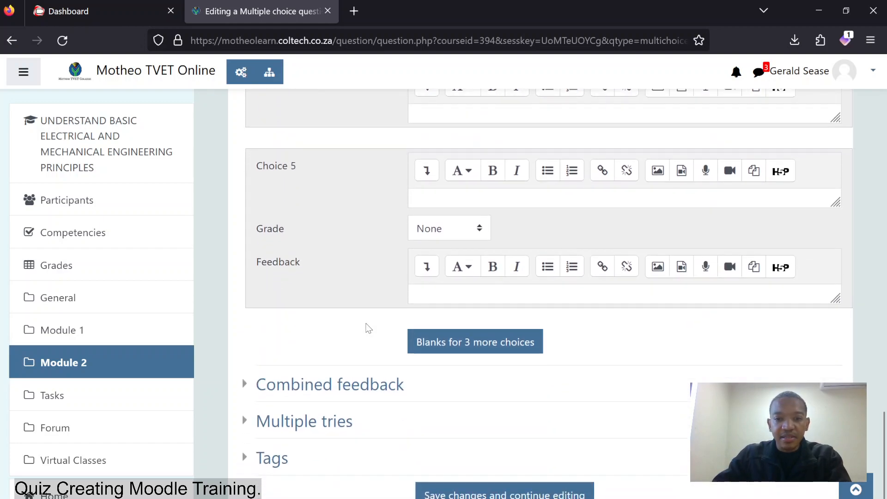
{"action": "scroll", "coordinate": [367, 327], "scroll_direction": "up", "scroll_amount": 1}
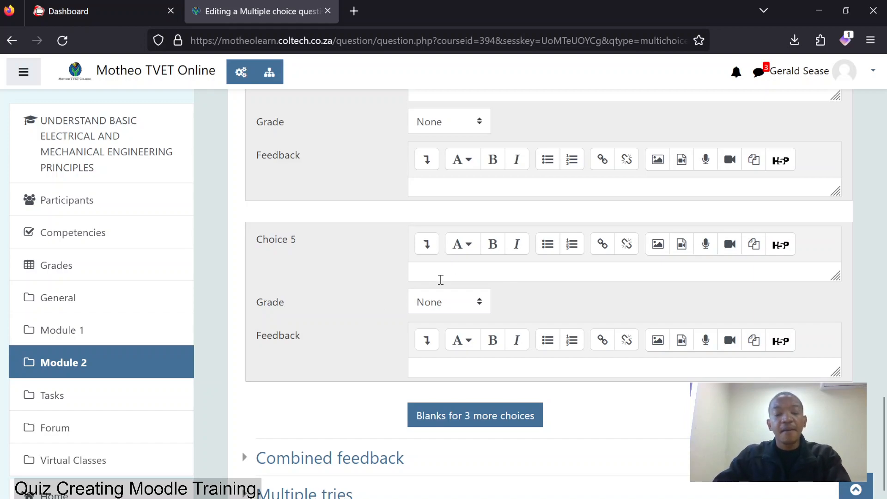
{"action": "left_click", "coordinate": [454, 269]}
{"action": "type", "text": "Piston"}
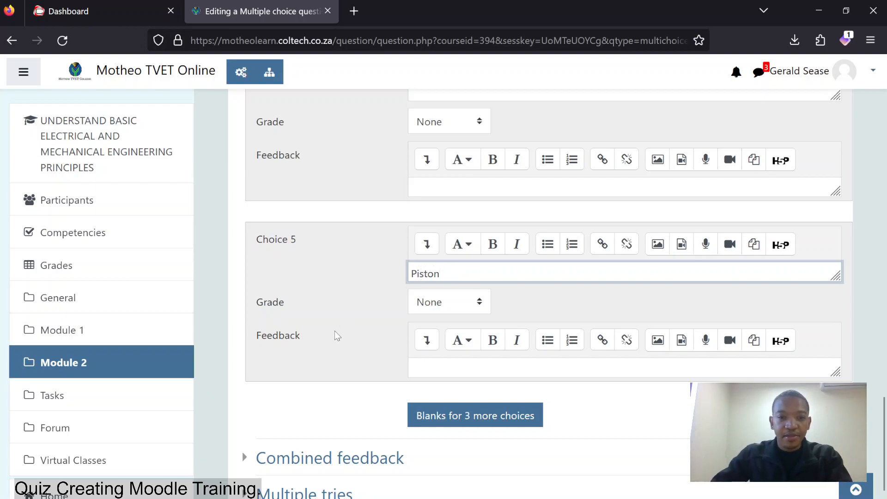
{"action": "scroll", "coordinate": [334, 331], "scroll_direction": "down", "scroll_amount": 3}
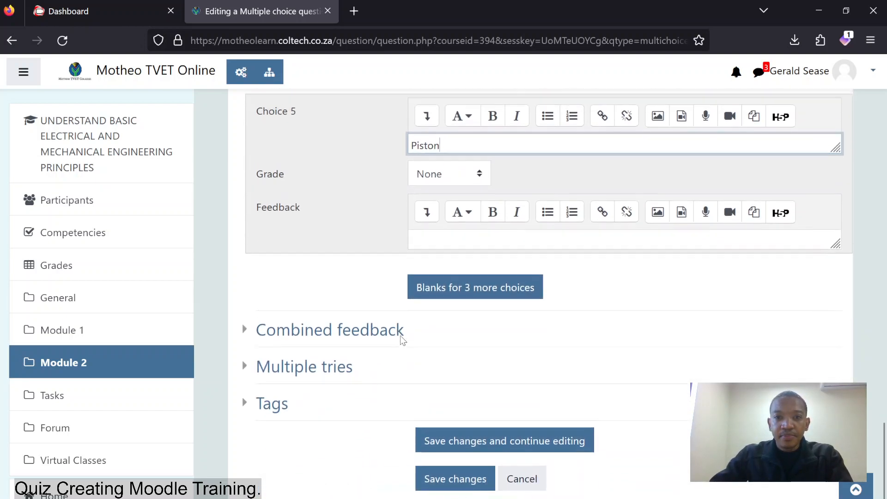
- Write "The proton is the positive thing" as the feedback for Choice 1
{"action": "scroll", "coordinate": [402, 340], "scroll_direction": "up", "scroll_amount": 10}
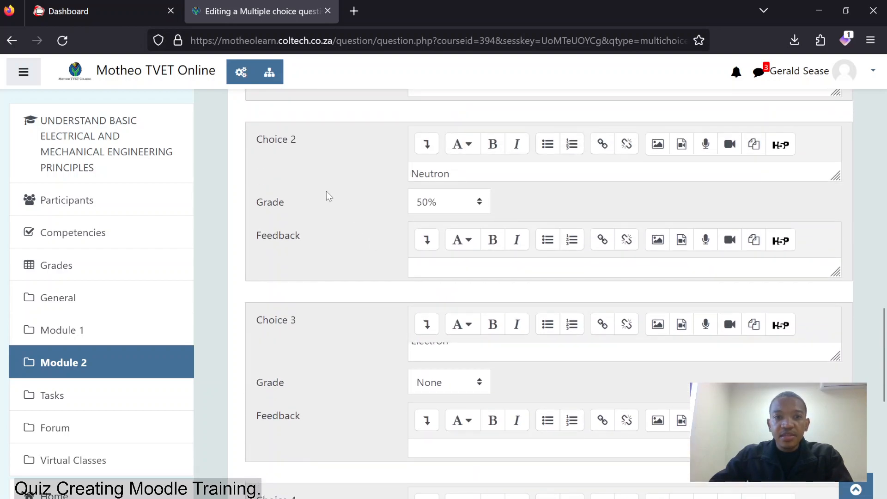
{"action": "scroll", "coordinate": [323, 193], "scroll_direction": "up", "scroll_amount": 3}
{"action": "scroll", "coordinate": [342, 185], "scroll_direction": "up", "scroll_amount": 2}
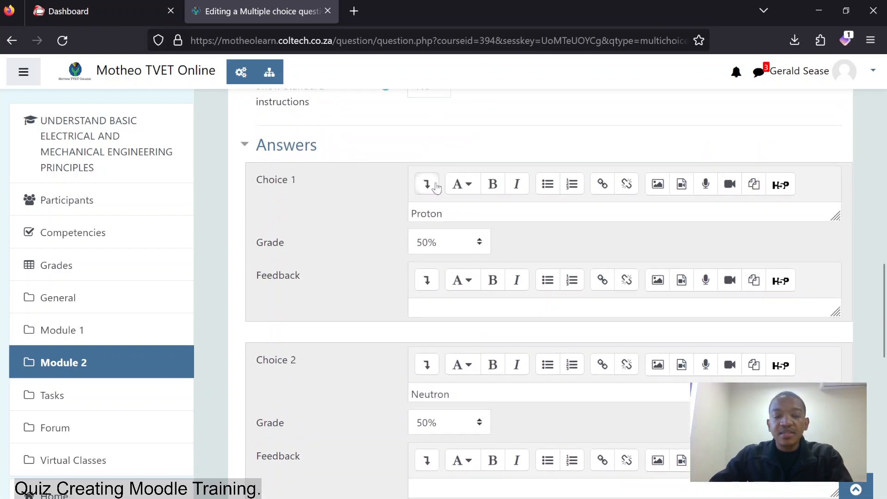
{"action": "left_click", "coordinate": [451, 308]}
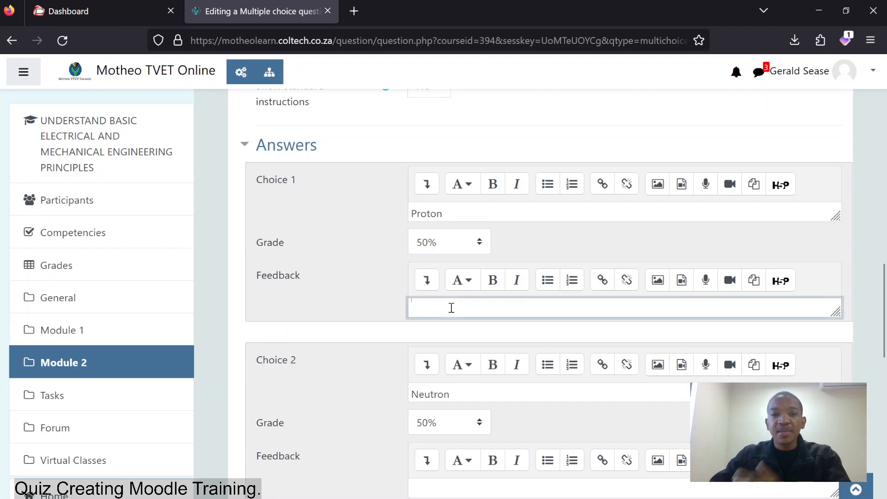
{"action": "type", "text": "The proton is "}
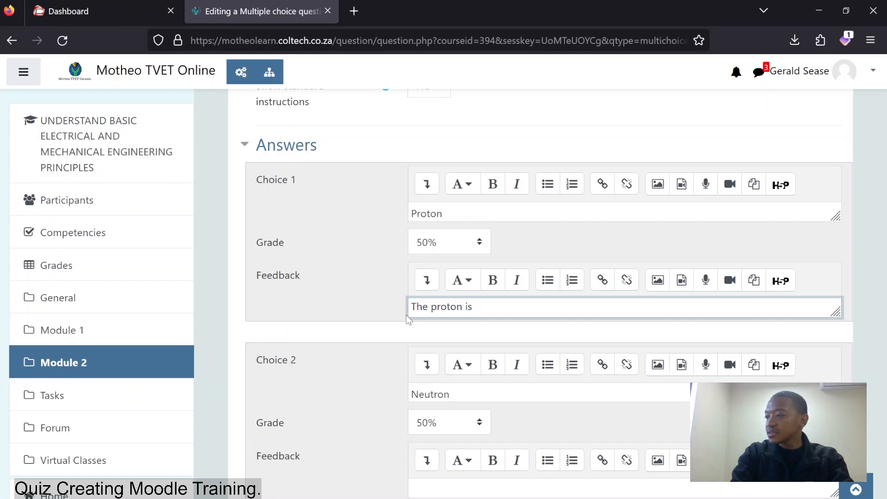
{"action": "type", "text": "the "}
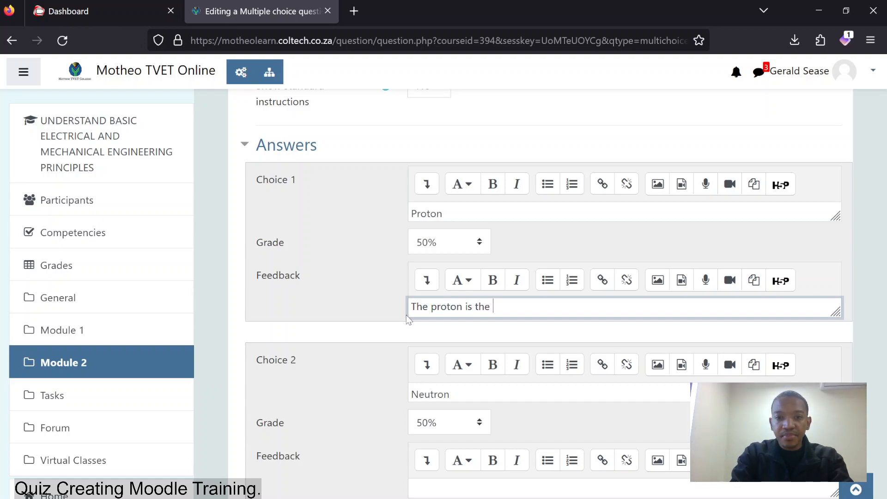
{"action": "type", "text": "positive elec"}
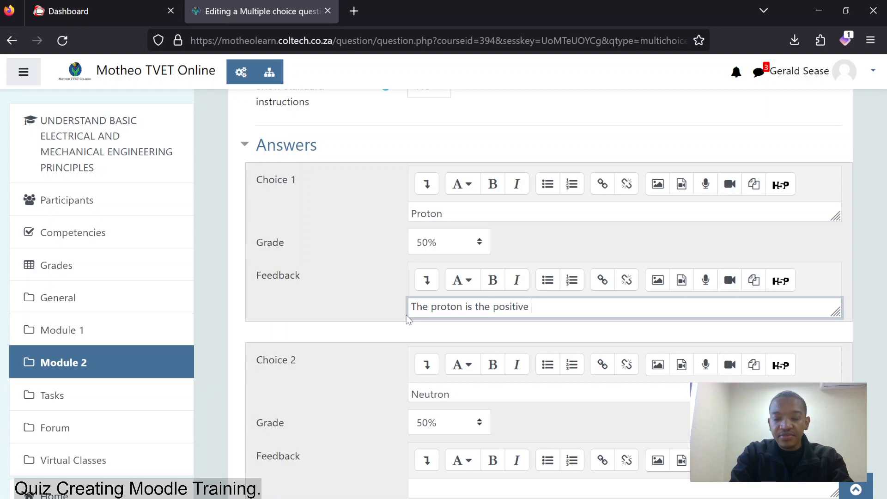
{"action": "type", "text": "tron"}
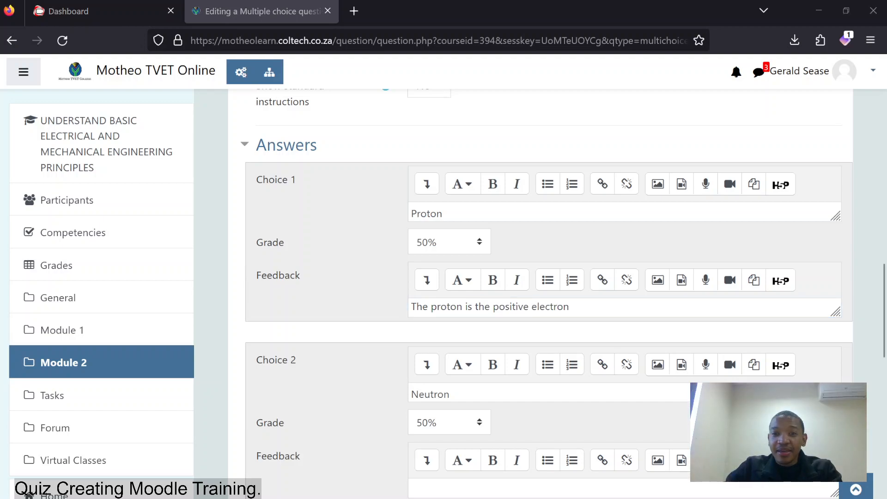
{"action": "double_click", "coordinate": [549, 307]}
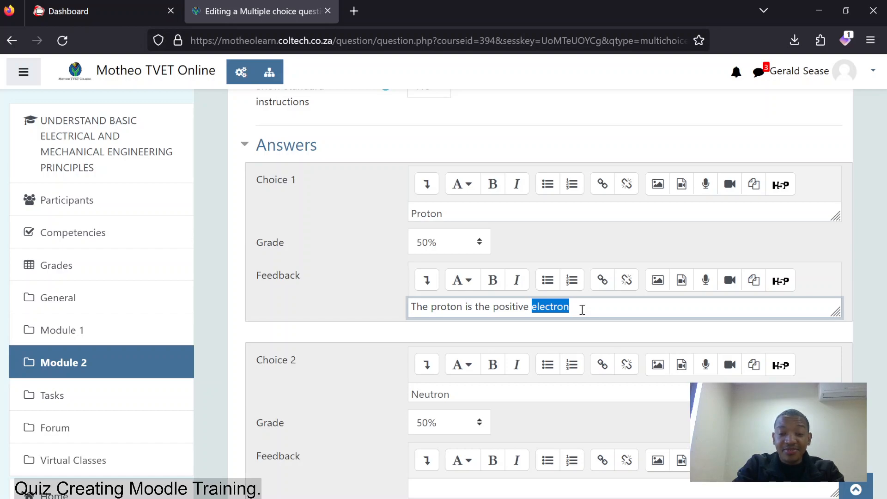
{"action": "type", "text": "thing"}
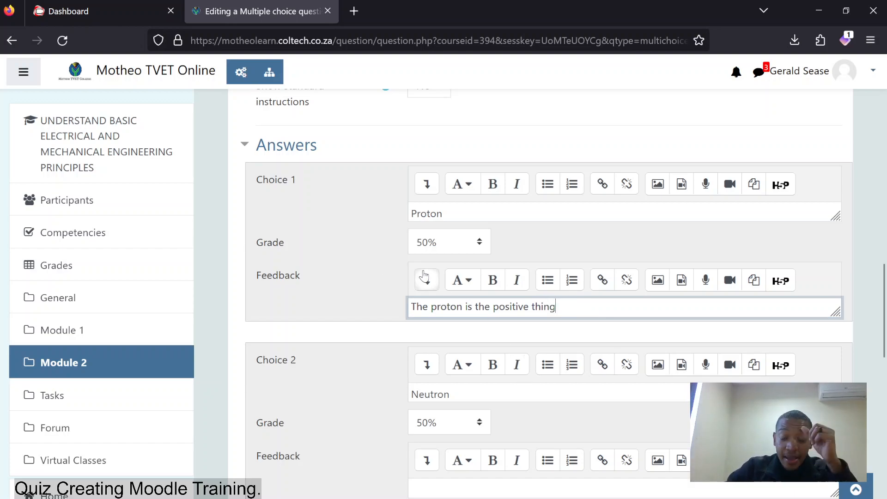
- Save the completed multiple-choice question to the Task 1 quiz
{"action": "scroll", "coordinate": [460, 337], "scroll_direction": "down", "scroll_amount": 9}
{"action": "scroll", "coordinate": [461, 337], "scroll_direction": "down", "scroll_amount": 10}
{"action": "scroll", "coordinate": [458, 277], "scroll_direction": "up", "scroll_amount": 5}
{"action": "scroll", "coordinate": [462, 310], "scroll_direction": "down", "scroll_amount": 4}
{"action": "scroll", "coordinate": [461, 310], "scroll_direction": "down", "scroll_amount": 1}
{"action": "left_click", "coordinate": [462, 321]}
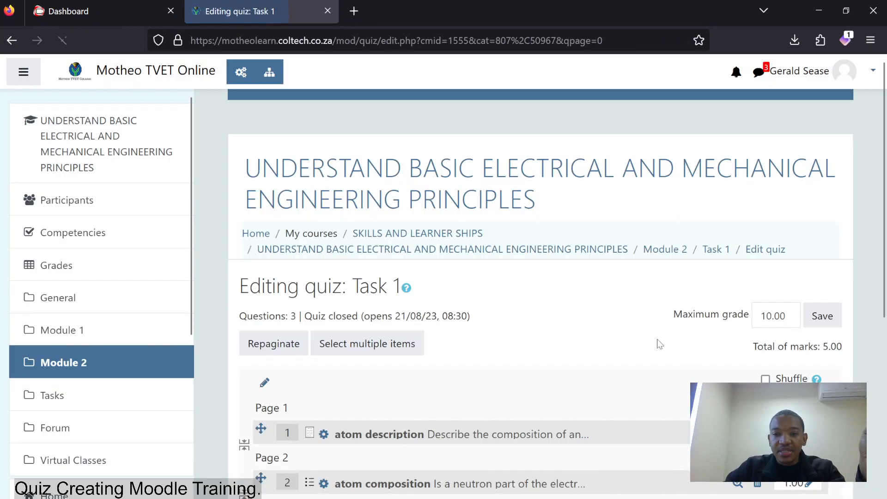
- Open the "atom description" essay question from the quiz, look through its settings, and save it without edits
{"action": "scroll", "coordinate": [461, 337], "scroll_direction": "down", "scroll_amount": 4}
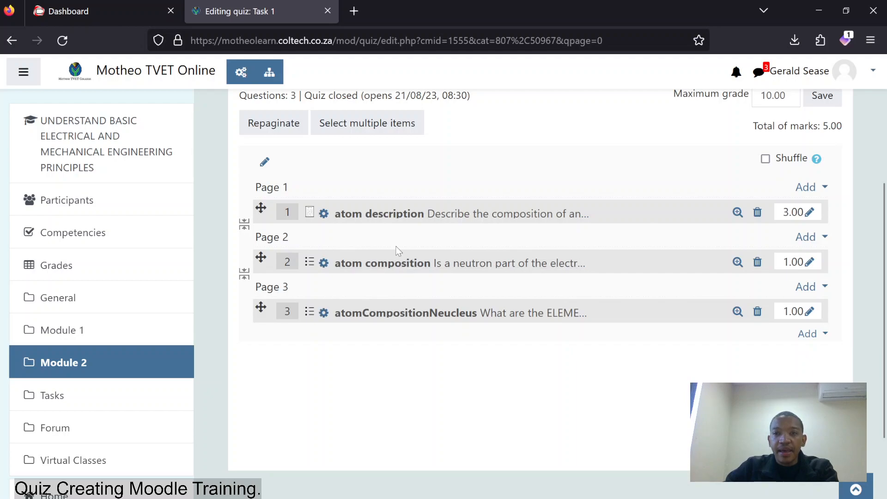
{"action": "left_click", "coordinate": [323, 214]}
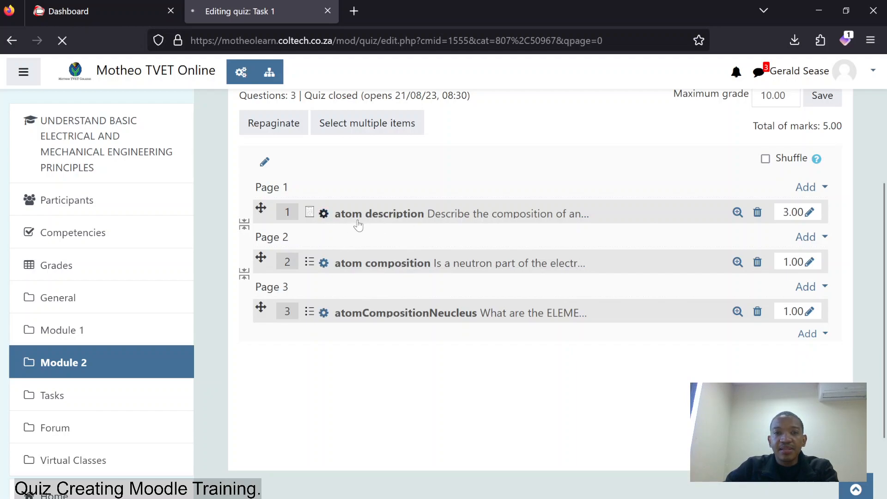
{"action": "scroll", "coordinate": [539, 337], "scroll_direction": "down", "scroll_amount": 1}
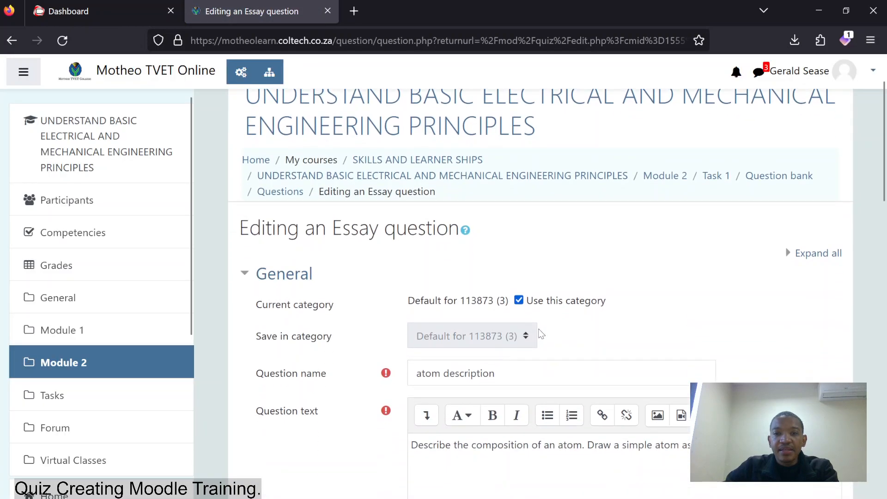
{"action": "scroll", "coordinate": [560, 311], "scroll_direction": "down", "scroll_amount": 10}
{"action": "scroll", "coordinate": [402, 331], "scroll_direction": "down", "scroll_amount": 15}
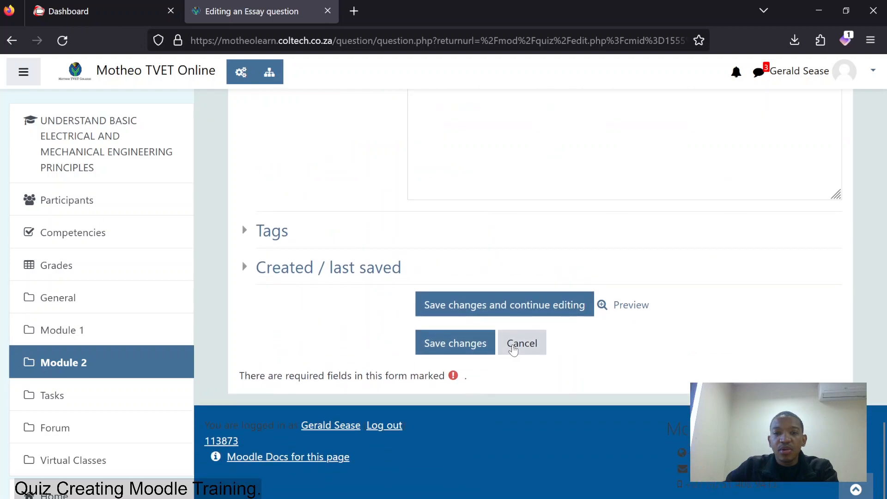
{"action": "left_click", "coordinate": [481, 346]}
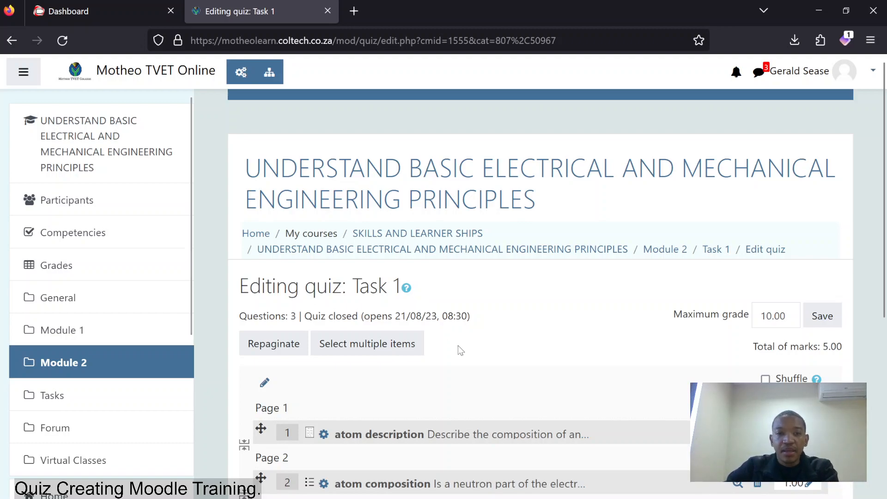
- Open the "atomCompositionNeucleus" question from the quiz and review its answer settings, choices, grades and feedback
{"action": "scroll", "coordinate": [459, 348], "scroll_direction": "down", "scroll_amount": 2}
{"action": "scroll", "coordinate": [459, 345], "scroll_direction": "down", "scroll_amount": 2}
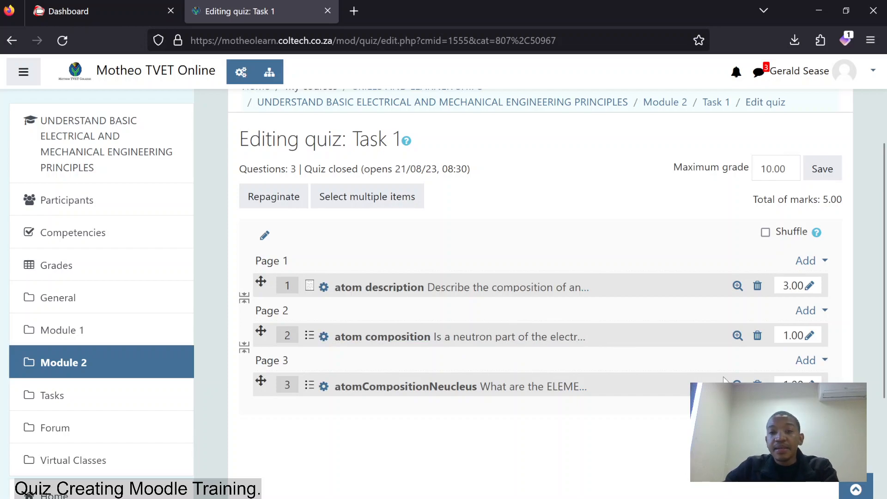
{"action": "left_click", "coordinate": [404, 393]}
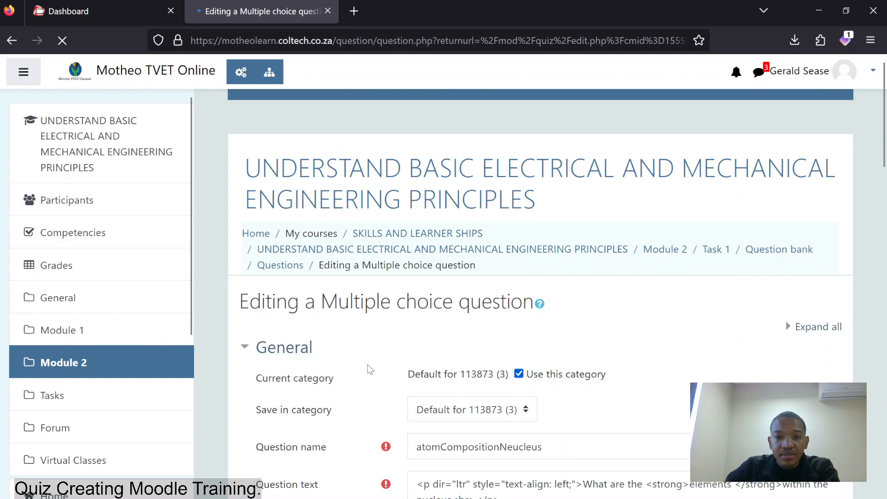
{"action": "scroll", "coordinate": [364, 370], "scroll_direction": "down", "scroll_amount": 10}
{"action": "scroll", "coordinate": [342, 378], "scroll_direction": "down", "scroll_amount": 4}
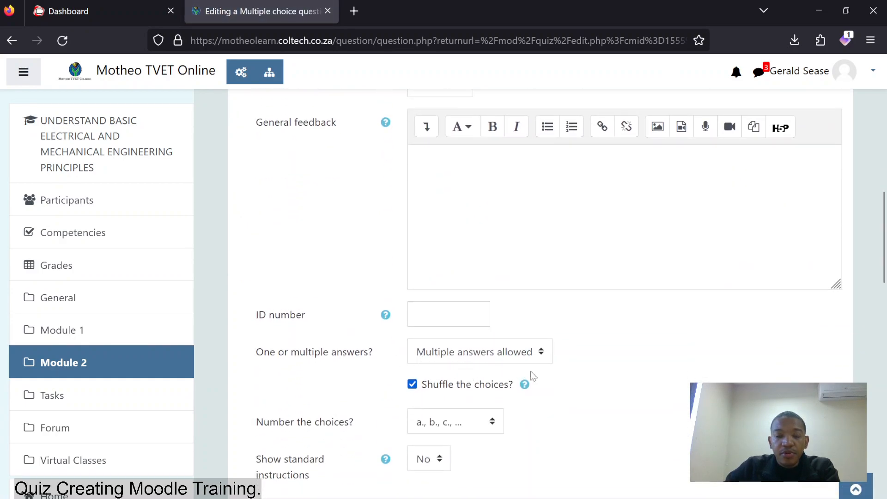
{"action": "scroll", "coordinate": [431, 397], "scroll_direction": "down", "scroll_amount": 8}
{"action": "scroll", "coordinate": [496, 203], "scroll_direction": "up", "scroll_amount": 3}
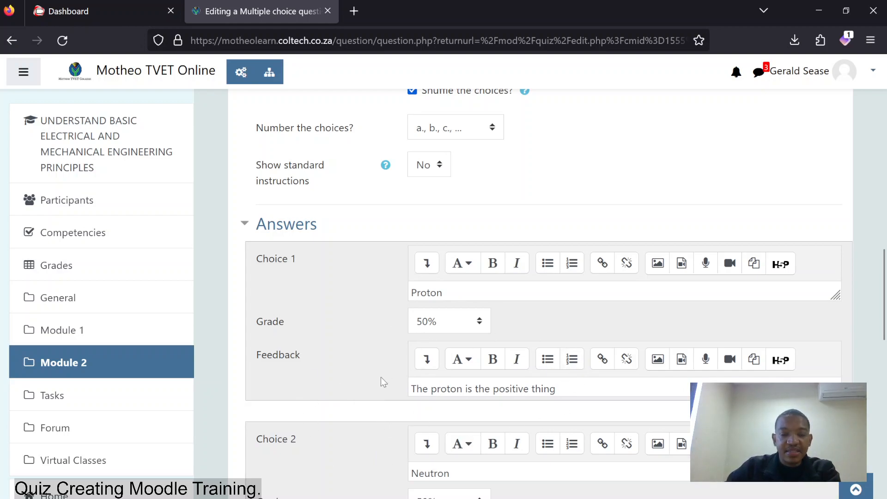
{"action": "scroll", "coordinate": [329, 344], "scroll_direction": "down", "scroll_amount": 8}
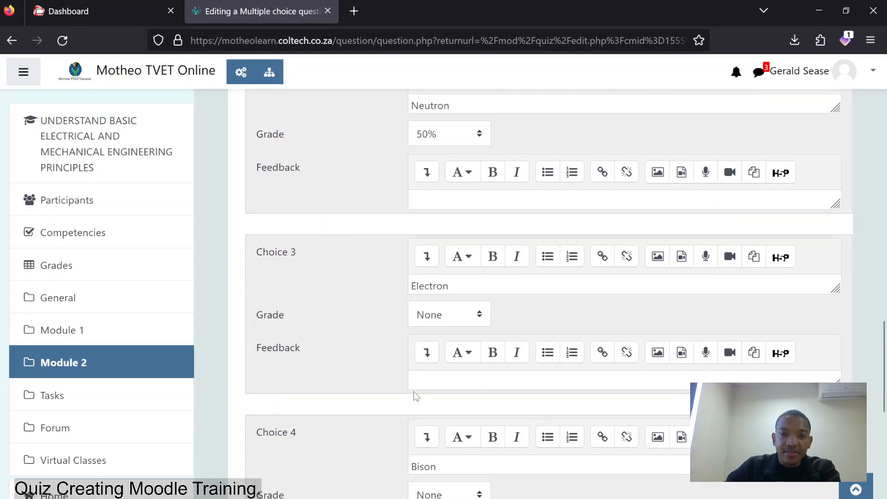
{"action": "scroll", "coordinate": [410, 354], "scroll_direction": "up", "scroll_amount": 6}
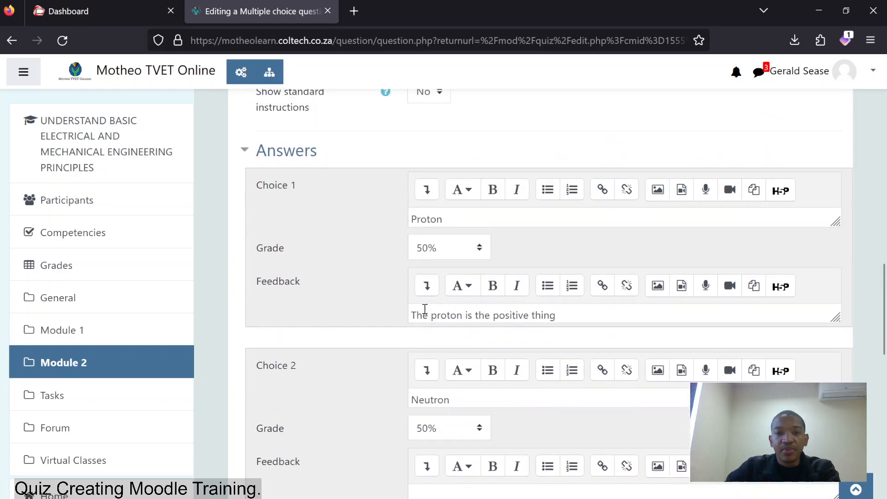
{"action": "scroll", "coordinate": [393, 315], "scroll_direction": "up", "scroll_amount": 4}
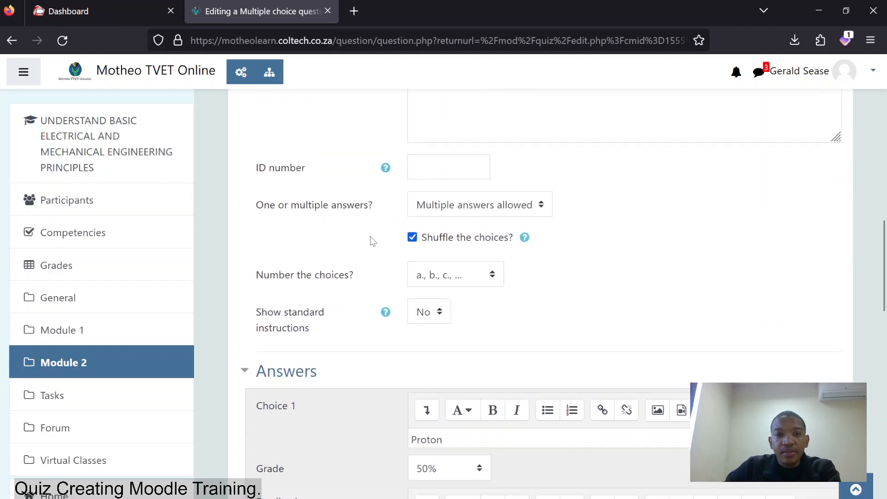
- Review the choice-shuffling option and answers of the "atomCompositionNeucleus" question, and leave it without saving changes
{"action": "scroll", "coordinate": [372, 217], "scroll_direction": "up", "scroll_amount": 6}
{"action": "scroll", "coordinate": [350, 198], "scroll_direction": "up", "scroll_amount": 5}
{"action": "scroll", "coordinate": [399, 302], "scroll_direction": "down", "scroll_amount": 8}
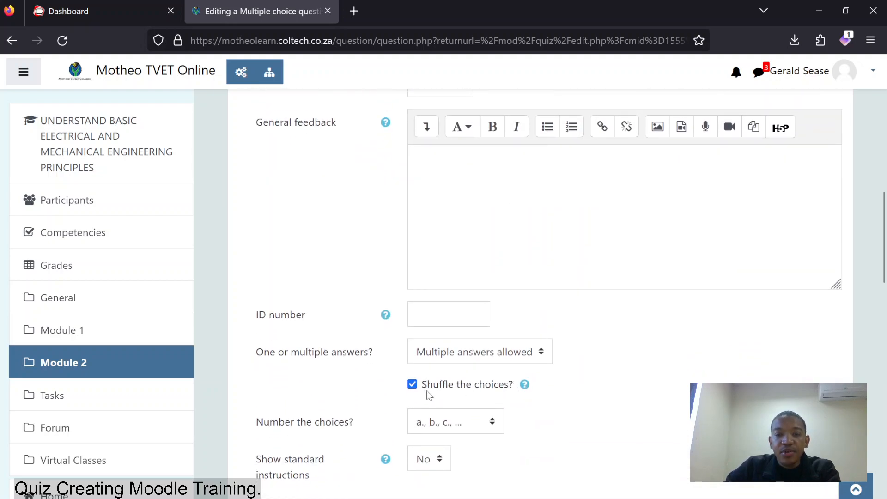
{"action": "left_click", "coordinate": [412, 387]}
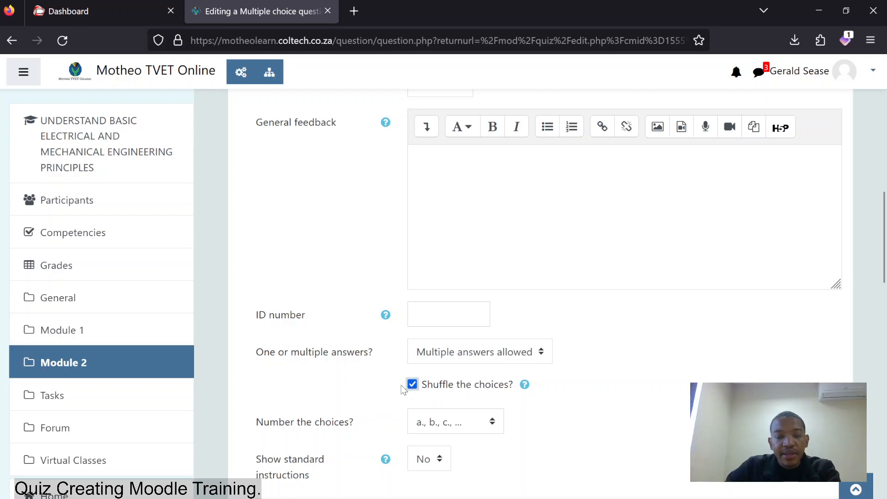
{"action": "scroll", "coordinate": [372, 386], "scroll_direction": "down", "scroll_amount": 8}
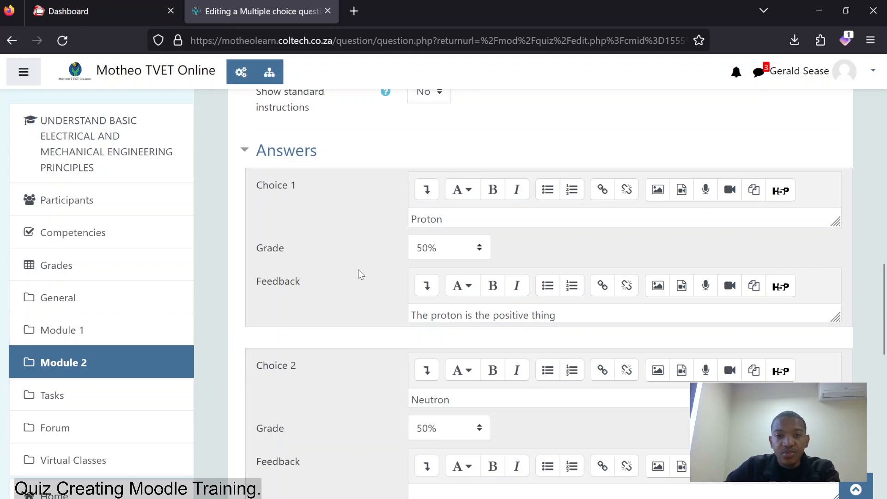
{"action": "scroll", "coordinate": [393, 282], "scroll_direction": "down", "scroll_amount": 15}
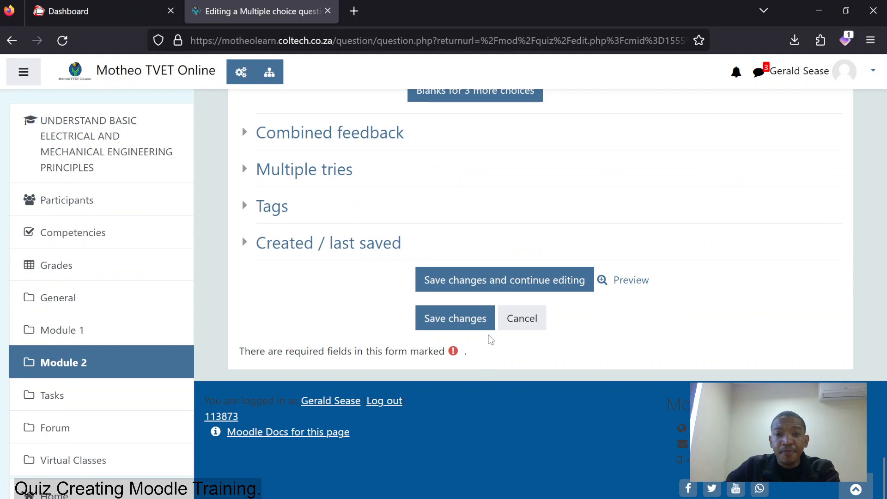
{"action": "left_click", "coordinate": [508, 324]}
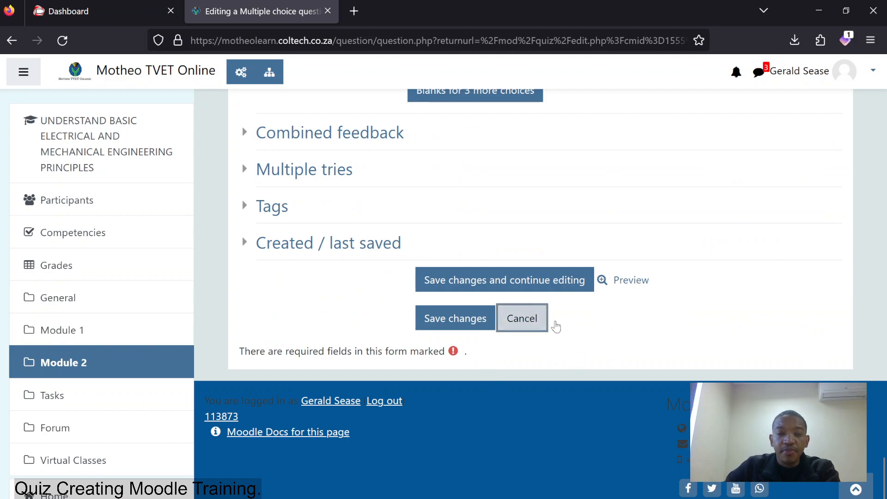
{"action": "left_click", "coordinate": [504, 284]}
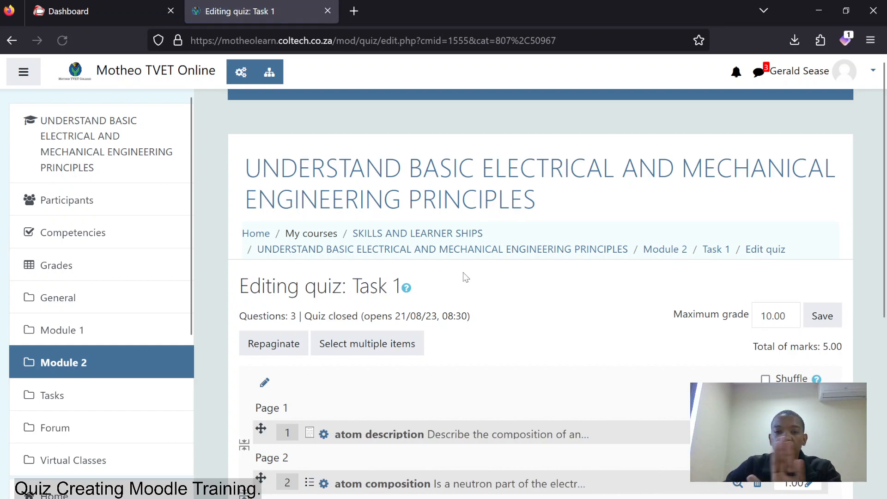
- Turn on question shuffling for the Task 1 quiz and save the quiz's maximum grade of 10.00
{"action": "scroll", "coordinate": [529, 297], "scroll_direction": "down", "scroll_amount": 2}
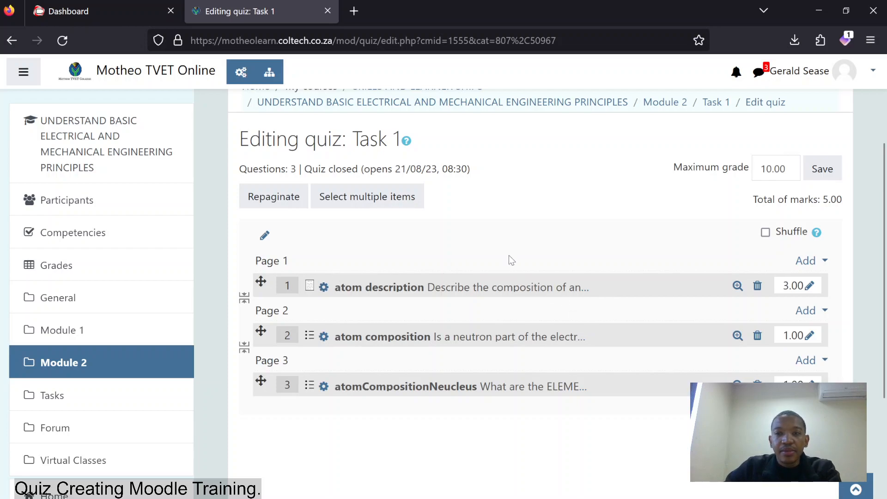
{"action": "left_click", "coordinate": [765, 233]}
{"action": "left_click", "coordinate": [766, 232]}
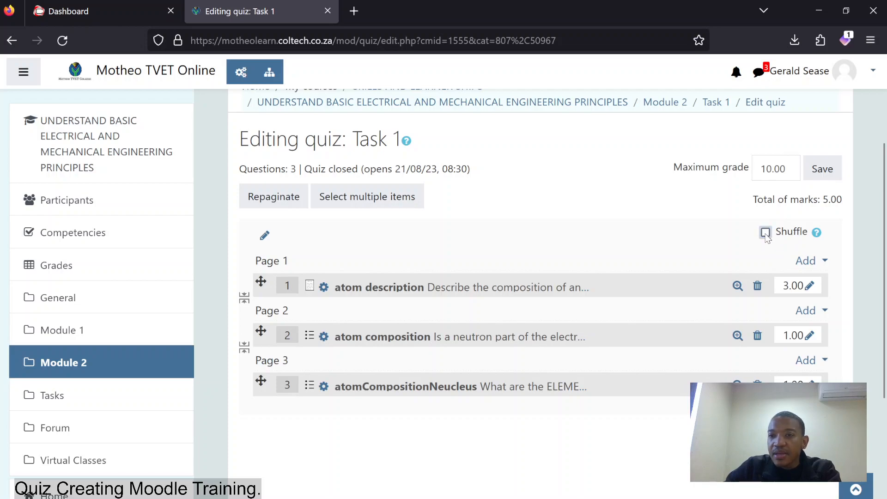
{"action": "left_click", "coordinate": [765, 232]}
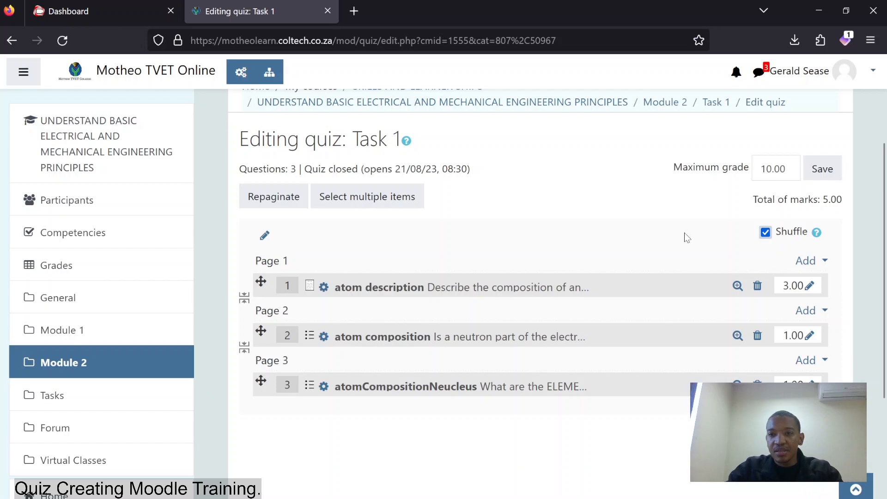
{"action": "left_click", "coordinate": [765, 233]}
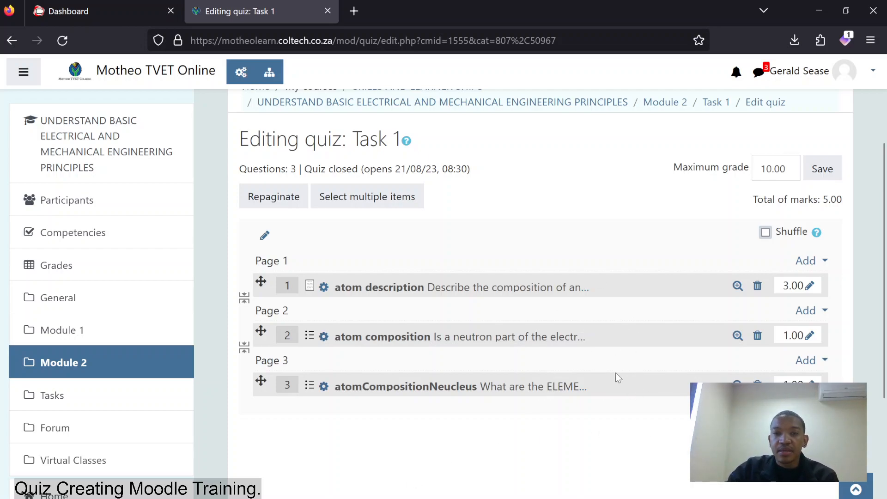
{"action": "left_click", "coordinate": [766, 233]}
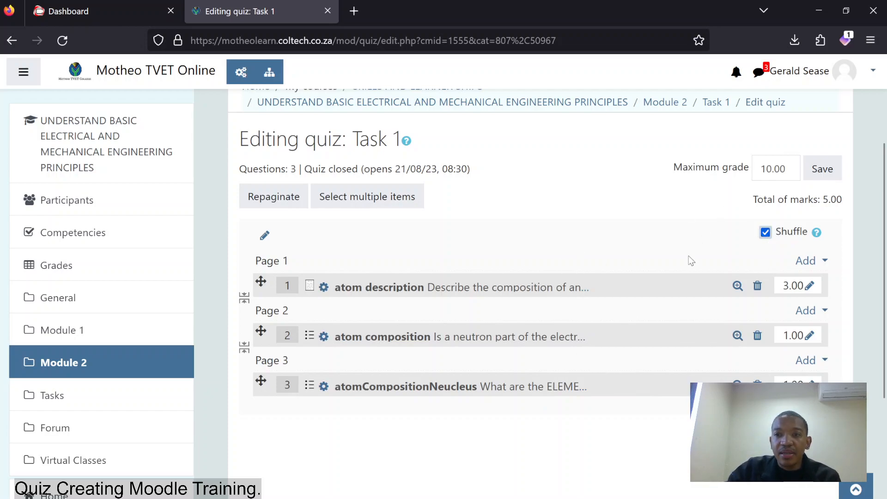
{"action": "left_click", "coordinate": [824, 171]}
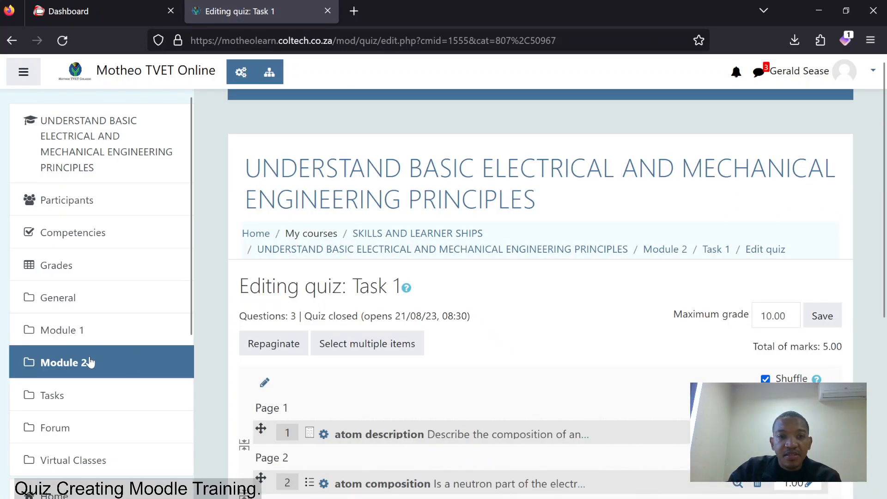
- Go back to Module 2 in the course, open the Task 1 quiz, and review its availability dates, time limit and grading method
{"action": "left_click", "coordinate": [90, 362]}
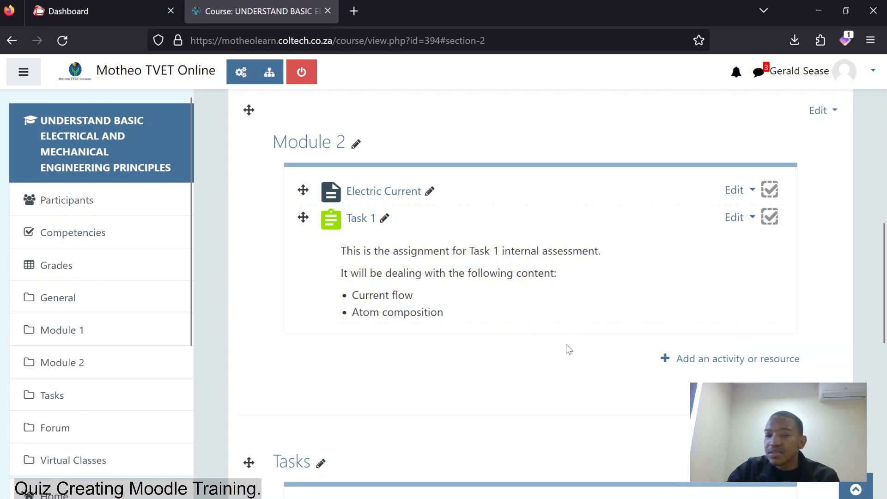
{"action": "left_click", "coordinate": [360, 221]}
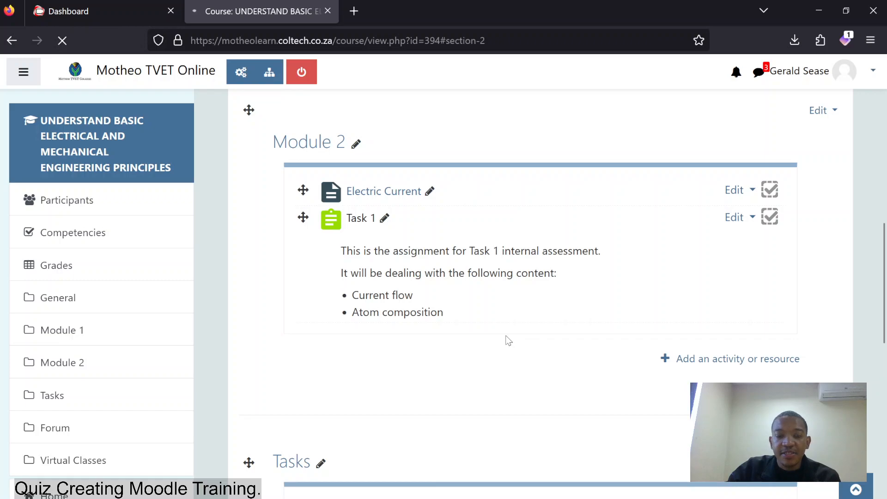
{"action": "scroll", "coordinate": [556, 382], "scroll_direction": "down", "scroll_amount": 5}
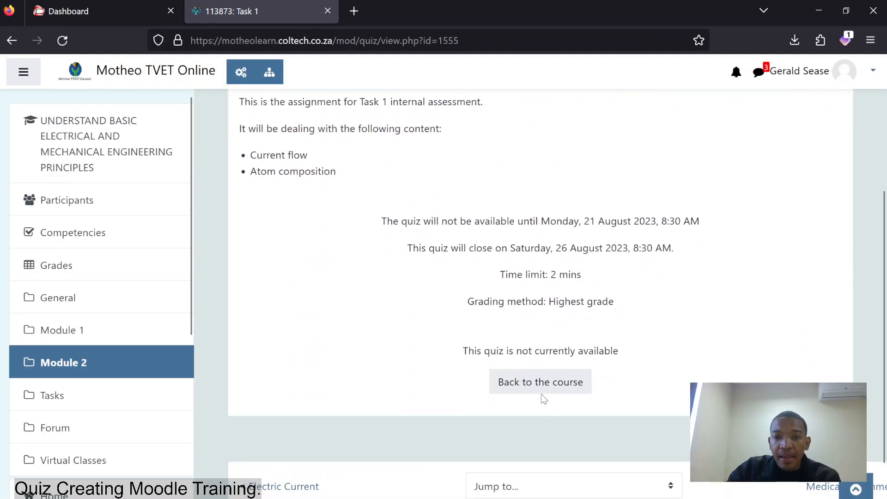
{"action": "scroll", "coordinate": [607, 326], "scroll_direction": "up", "scroll_amount": 1}
{"action": "scroll", "coordinate": [606, 326], "scroll_direction": "up", "scroll_amount": 4}
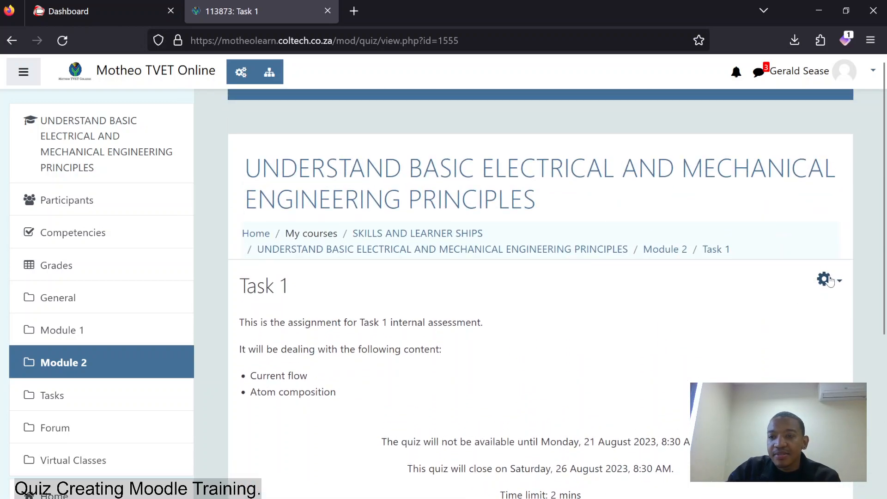